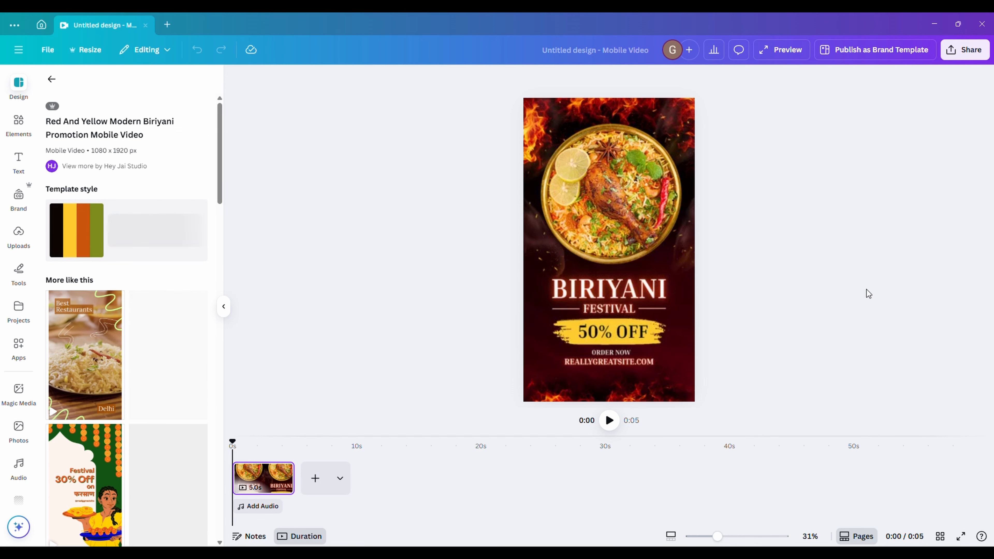
# - Apply the biriyani template to the page with its background video, play it briefly, and trim the page to 6.9 seconds
pyautogui.click(647, 195)
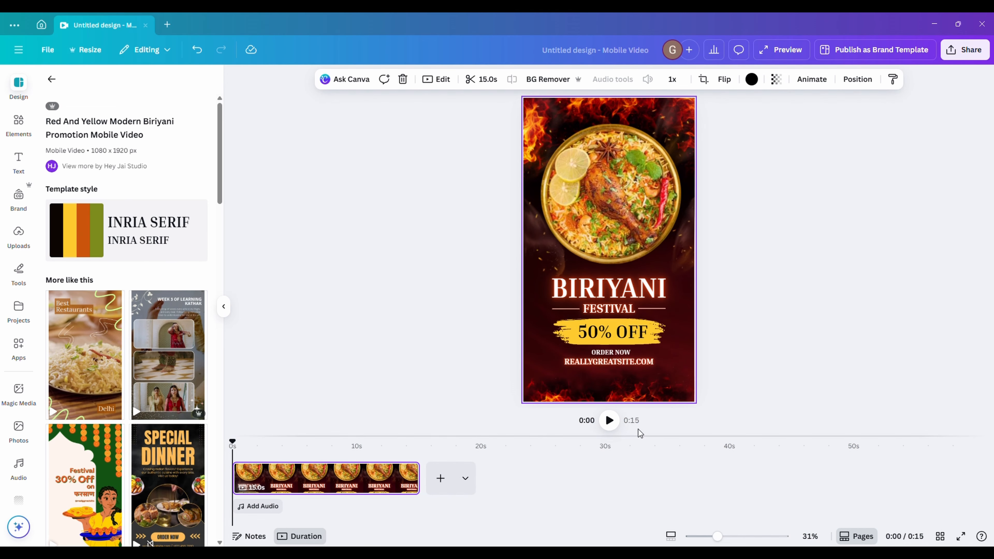
pyautogui.click(608, 420)
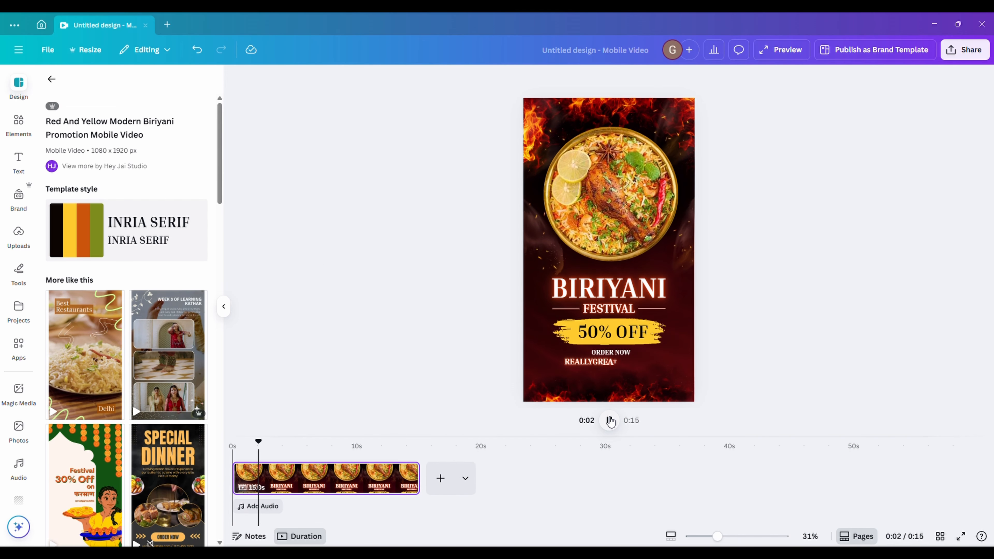
pyautogui.moveTo(419, 479); pyautogui.dragTo(318, 480)
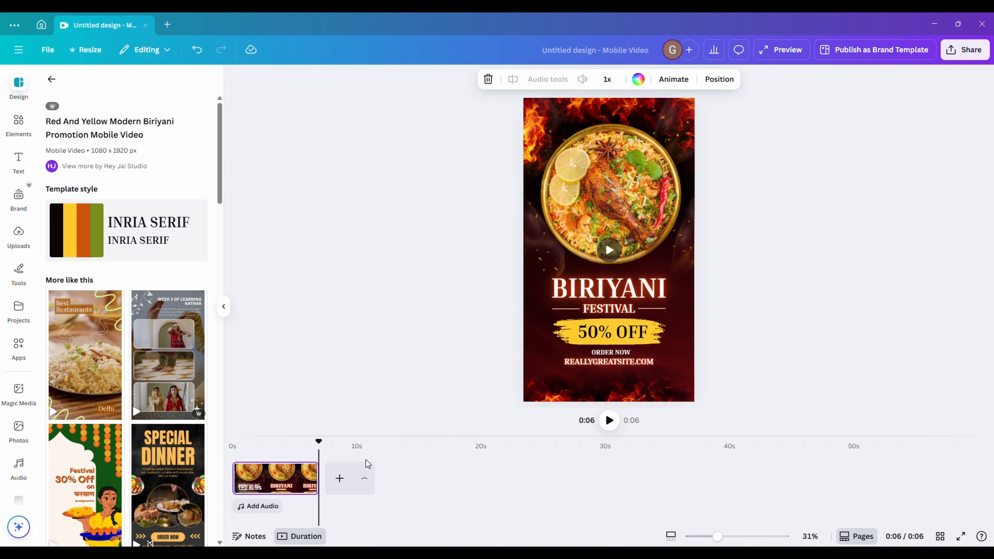
# - Duplicate the trimmed biriyani page three times to make four identical pages
pyautogui.rightClick(290, 487)
pyautogui.click(333, 260)
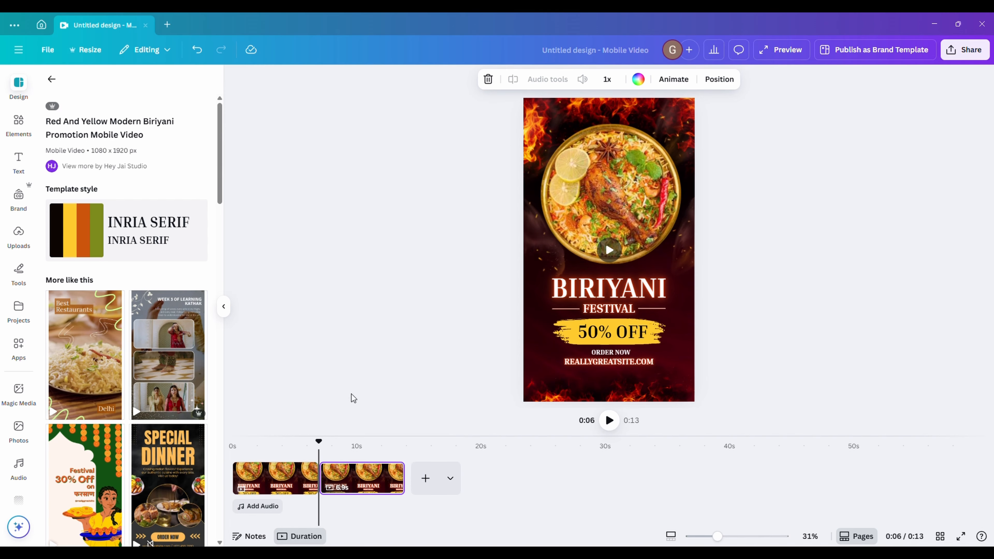
pyautogui.rightClick(359, 484)
pyautogui.click(439, 253)
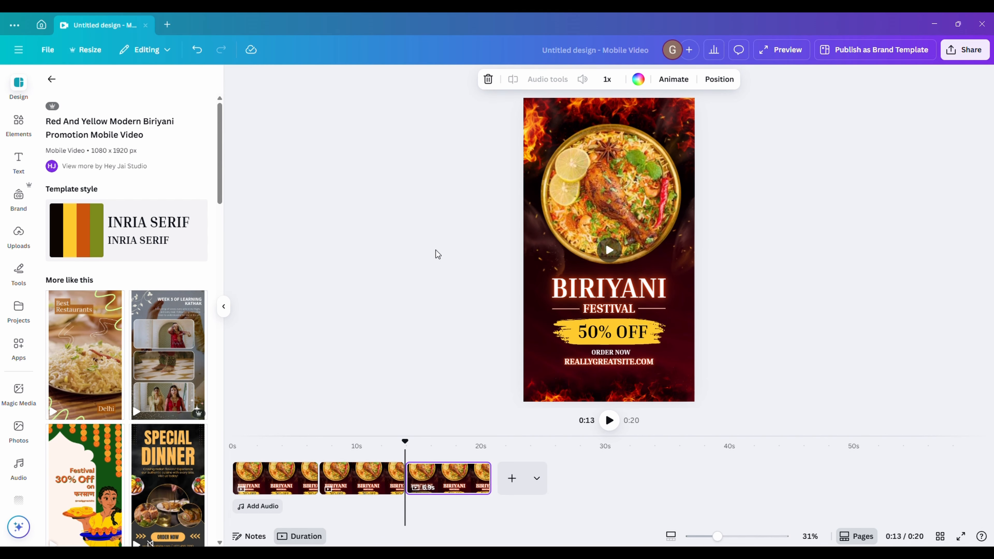
pyautogui.rightClick(457, 494)
pyautogui.click(514, 254)
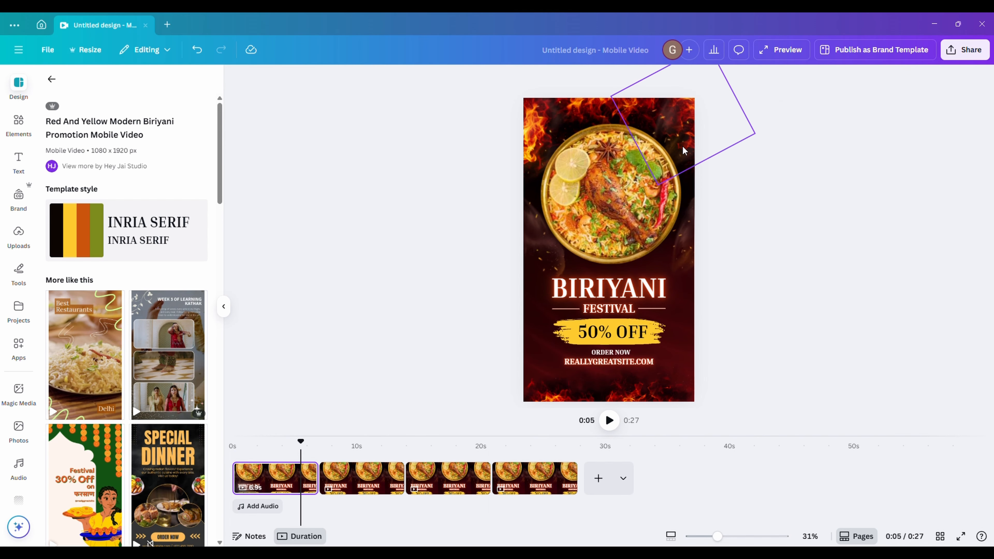
# - Delete the flame images from the upper corners of the first page
pyautogui.click(672, 142)
pyautogui.click(561, 133)
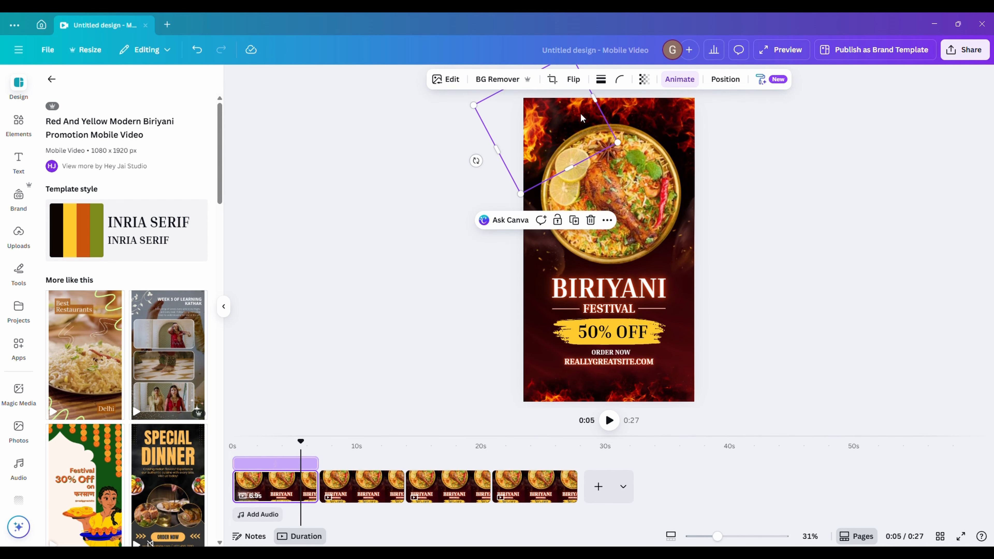
pyautogui.press('Escape')
pyautogui.click(672, 143)
pyautogui.press('Delete')
pyautogui.click(561, 133)
pyautogui.press('Delete')
# - Delete the BIRIYANI and FESTIVAL headings, the divider lines, and the 50% OFF text with its yellow brush stroke from the first page
pyautogui.click(610, 287)
pyautogui.press('Delete')
pyautogui.click(630, 309)
pyautogui.press('Delete')
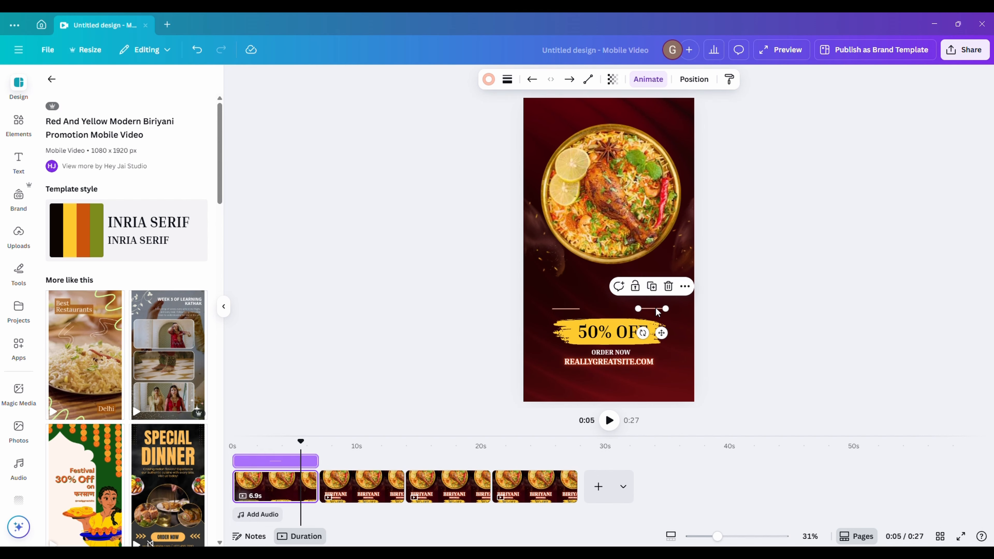
pyautogui.press('Delete')
pyautogui.click(614, 335)
pyautogui.press('Delete')
pyautogui.click(625, 339)
pyautogui.press('Delete')
# - Keep the ORDER NOW text and move it up to just beneath the biriyani plate
pyautogui.click(623, 354)
pyautogui.press('Delete')
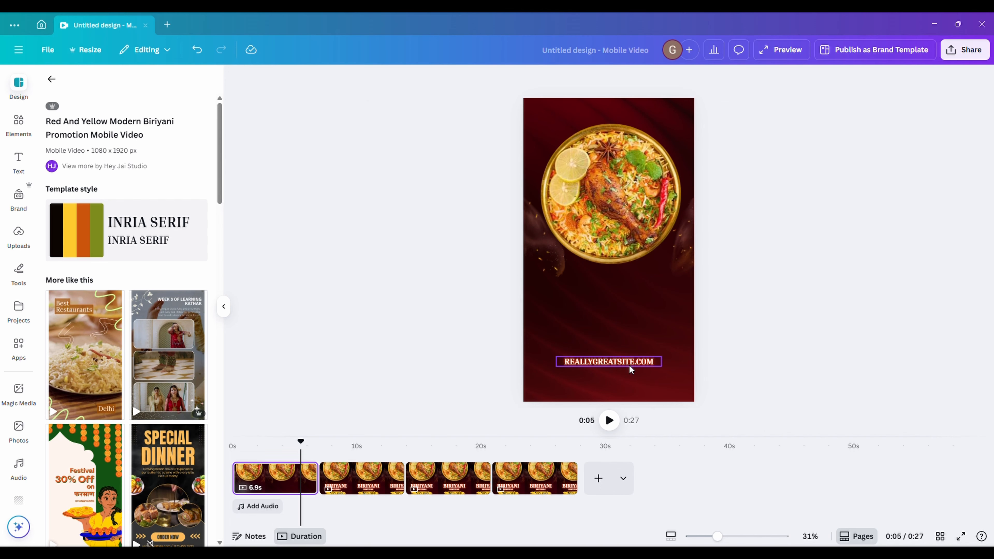
pyautogui.hotkey('ctrl', 'z')
pyautogui.moveTo(620, 354); pyautogui.dragTo(618, 301)
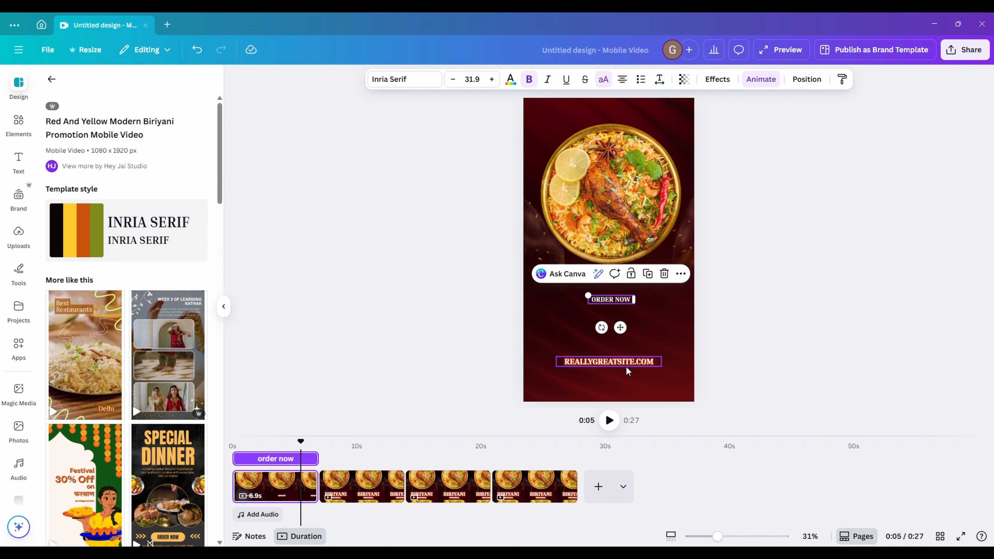
# - Move the biriyani plate image straight up until only its lower part remains on the page
pyautogui.click(644, 218)
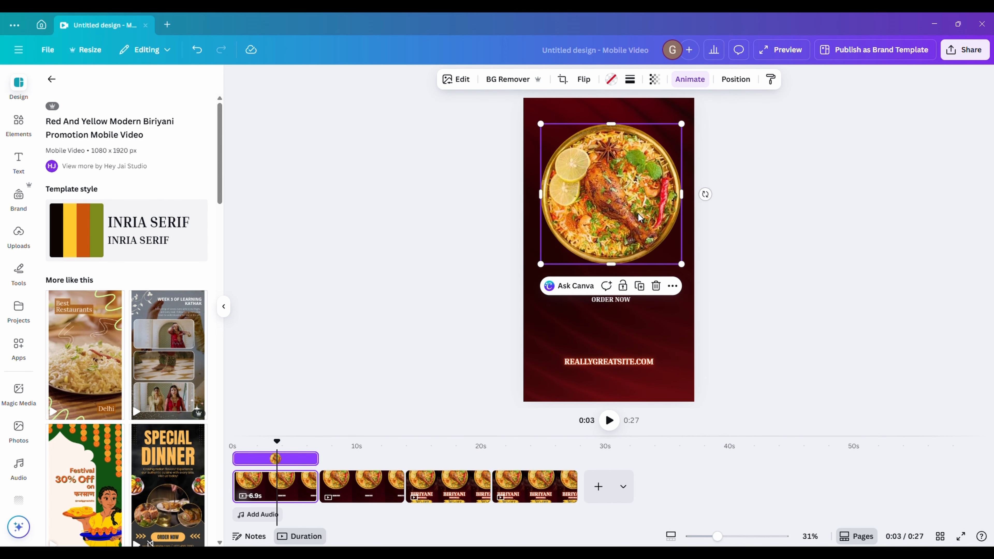
pyautogui.moveTo(645, 217); pyautogui.dragTo(645, 87)
pyautogui.click(430, 139)
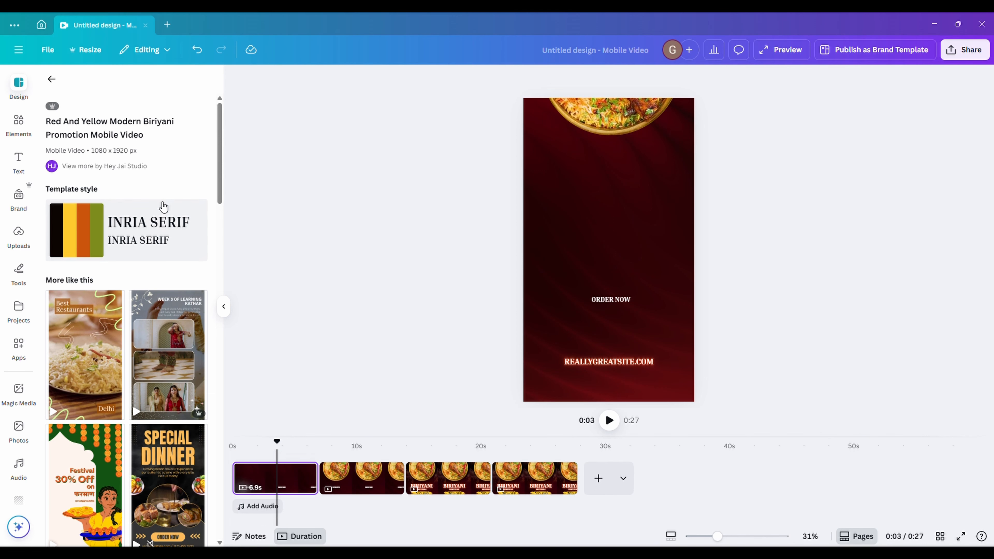
# - Add a square shape from the elements library and place it over the plate's lower edge
pyautogui.click(18, 125)
pyautogui.scroll(-8, 100, 375)
pyautogui.scroll(-3, 100, 375)
pyautogui.click(60, 229)
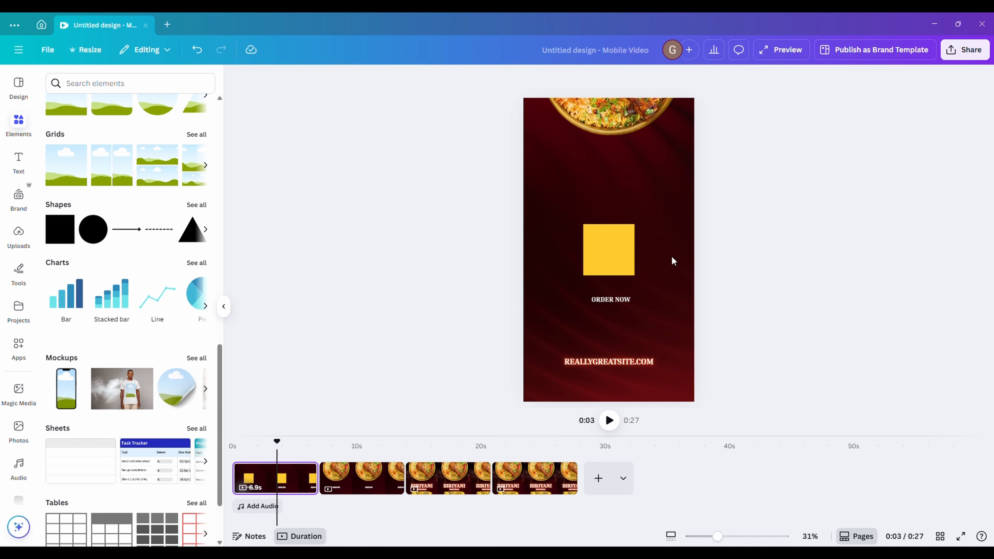
pyautogui.moveTo(628, 258); pyautogui.dragTo(621, 152)
# - Remove the square's fill colour and narrow the shape to about 160 px wide
pyautogui.click(387, 79)
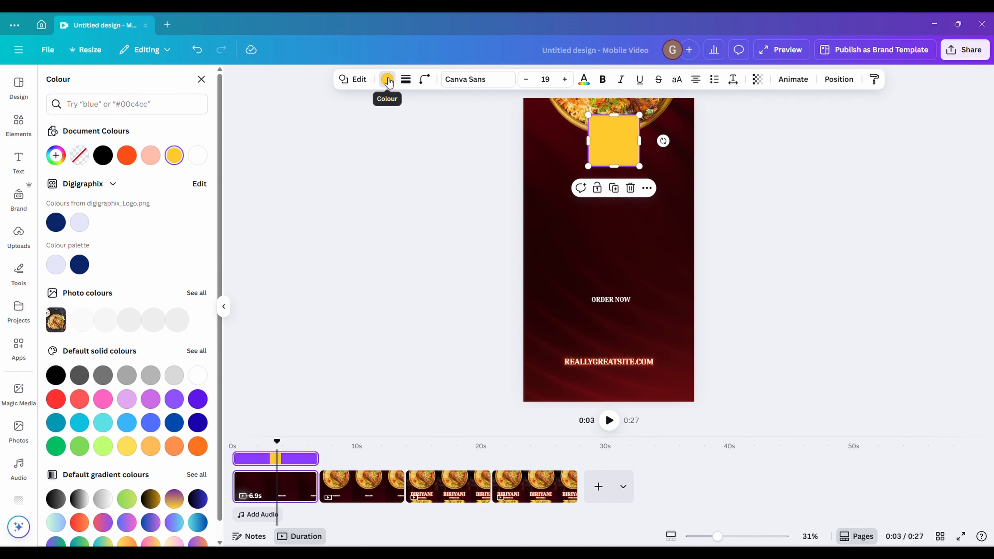
pyautogui.click(80, 162)
pyautogui.moveTo(588, 141); pyautogui.dragTo(619, 146)
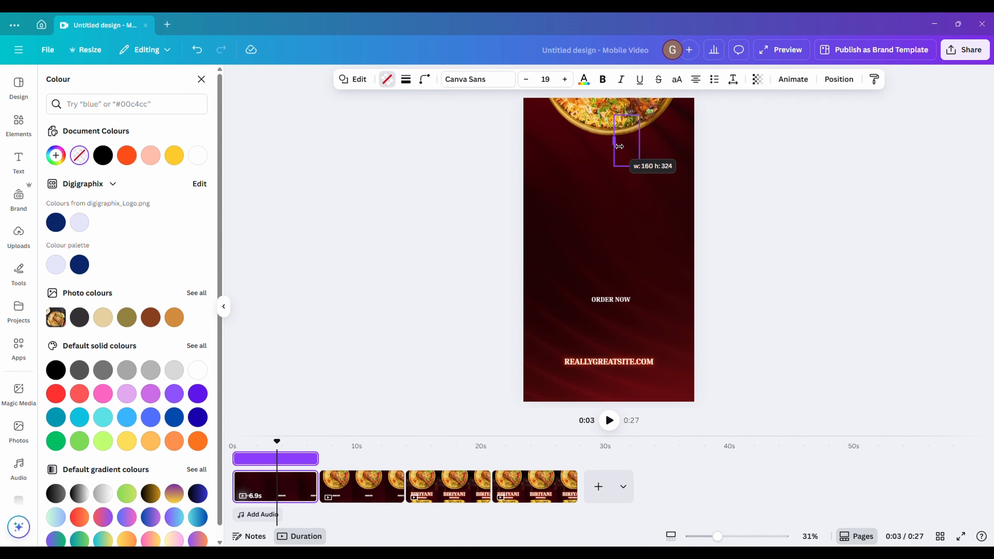
# - Group the plate image with the transparent shape and move the group up until the plate leaves the page
pyautogui.click(581, 129)
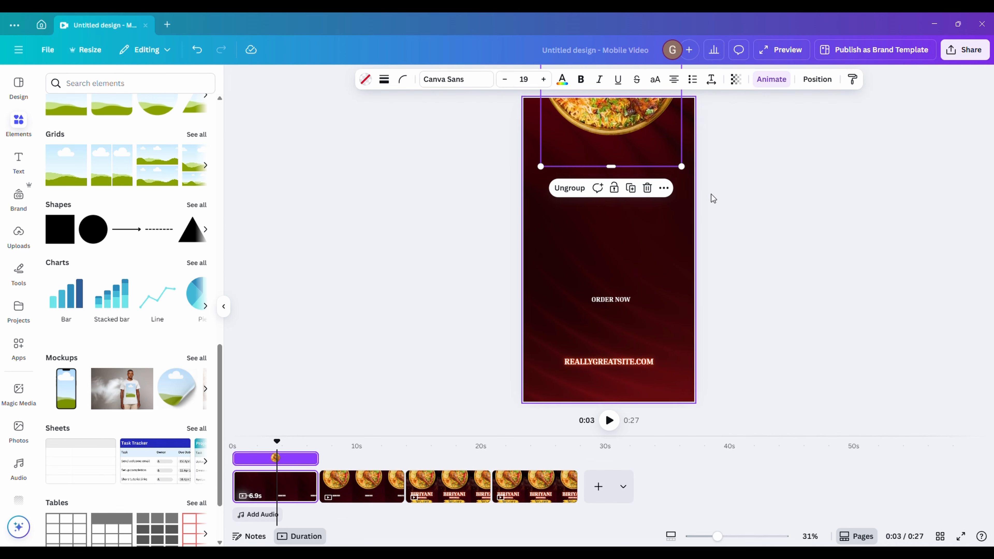
pyautogui.moveTo(636, 140); pyautogui.dragTo(638, 101)
pyautogui.click(749, 229)
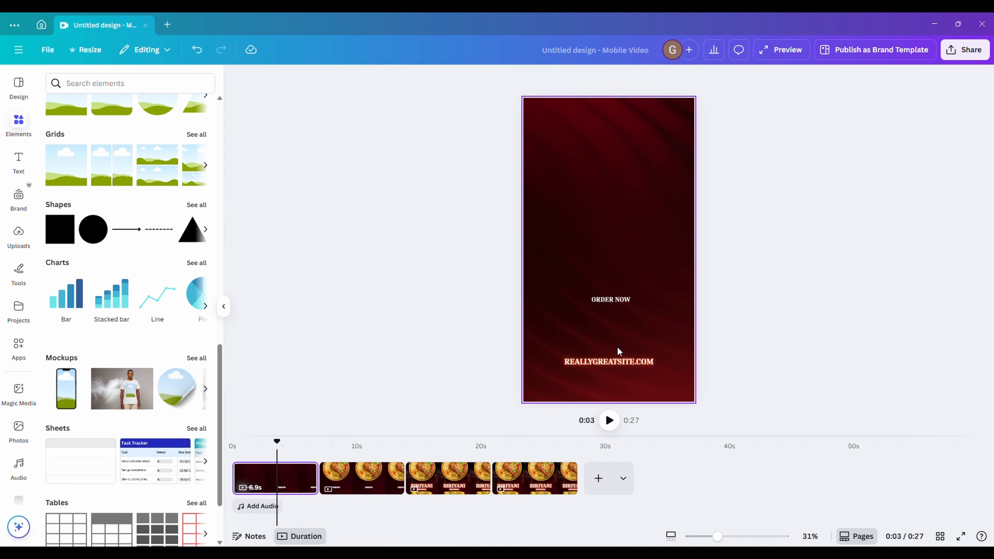
# - Enlarge the ORDER NOW text to size 87.1 in the page centre and reword it as "Royal Taste of" in a wider text box
pyautogui.moveTo(618, 301); pyautogui.dragTo(490, 207)
pyautogui.moveTo(551, 219); pyautogui.dragTo(607, 243)
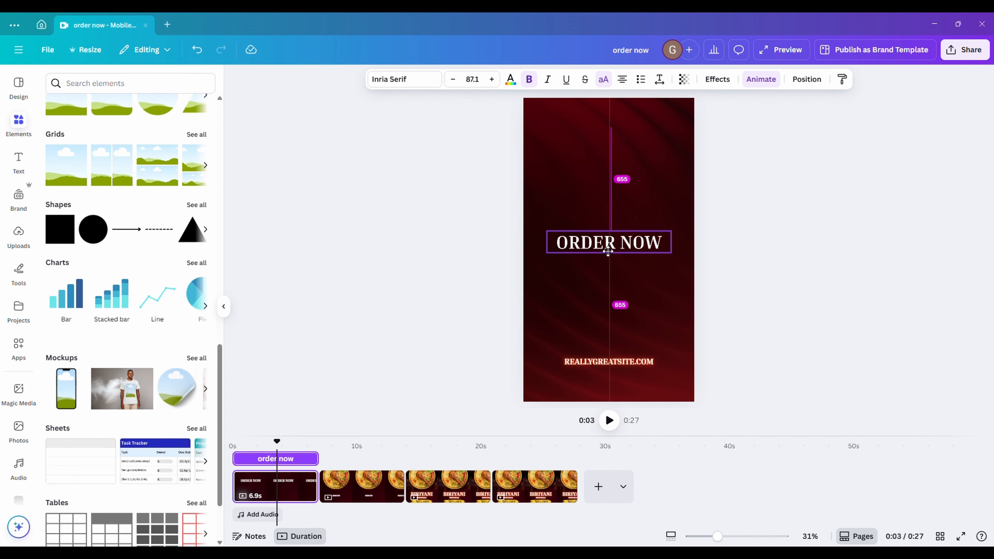
pyautogui.doubleClick(608, 242)
pyautogui.write('Royal')
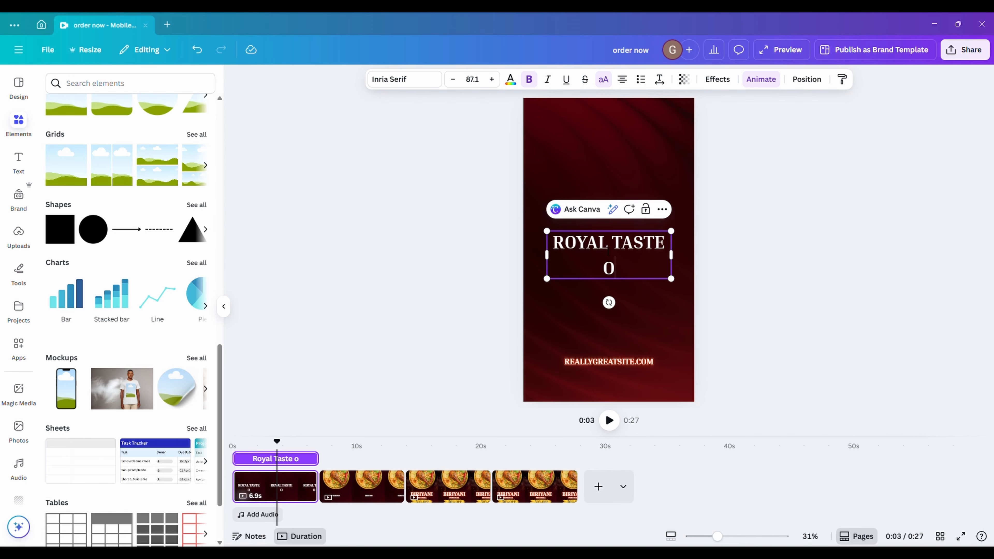
pyautogui.moveTo(680, 254); pyautogui.dragTo(696, 254)
# - Duplicate the "Royal Taste of" heading directly below itself and change the copy's text to "South India"
pyautogui.moveTo(642, 252); pyautogui.dragTo(619, 272)
pyautogui.click(647, 209)
pyautogui.doubleClick(620, 272)
pyautogui.write('SOUTH INDIA')
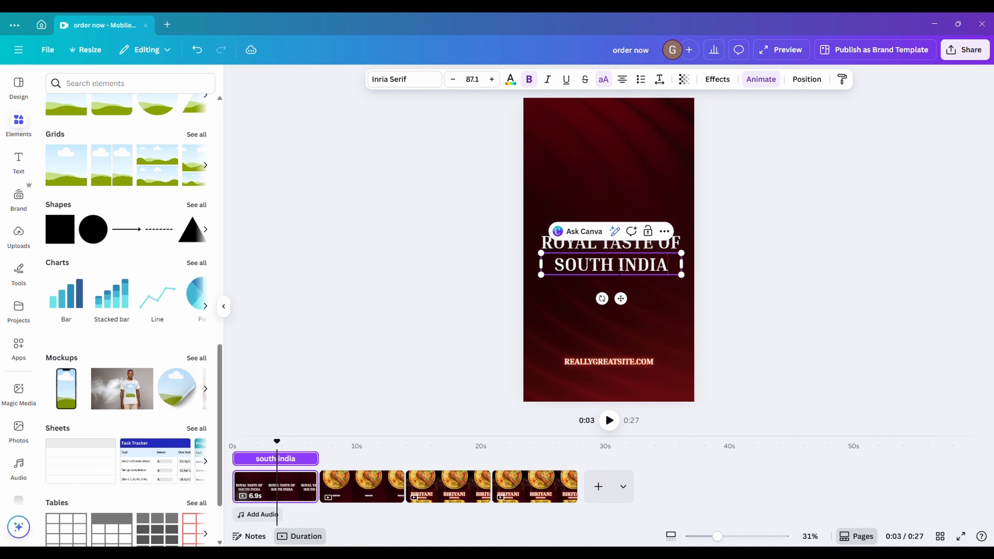
# - Colour the "South India" heading with the yellow from the document colours
pyautogui.click(760, 251)
pyautogui.click(637, 260)
pyautogui.click(510, 80)
pyautogui.click(155, 156)
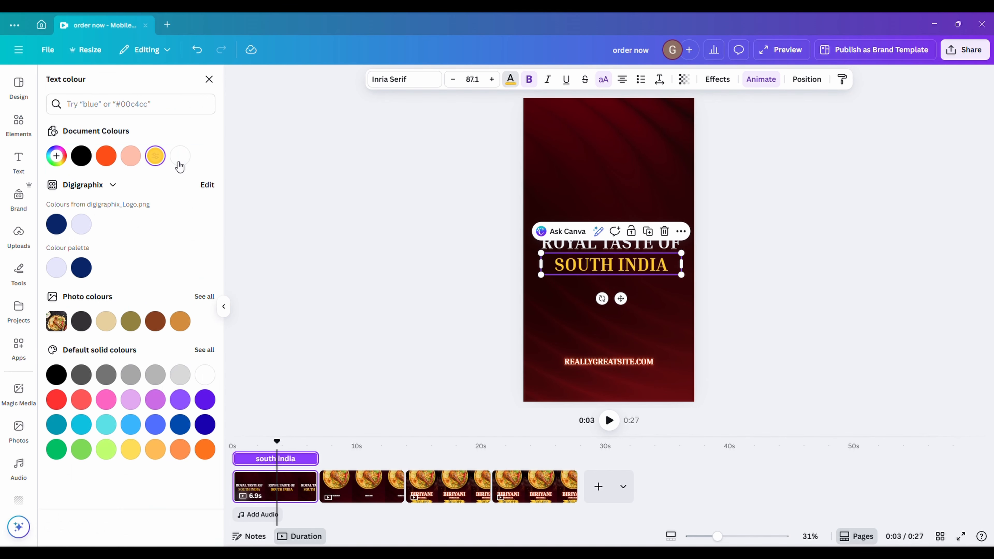
# - Add a subheading reading "introducing" above the "Royal Taste of" heading
pyautogui.click(18, 162)
pyautogui.click(122, 277)
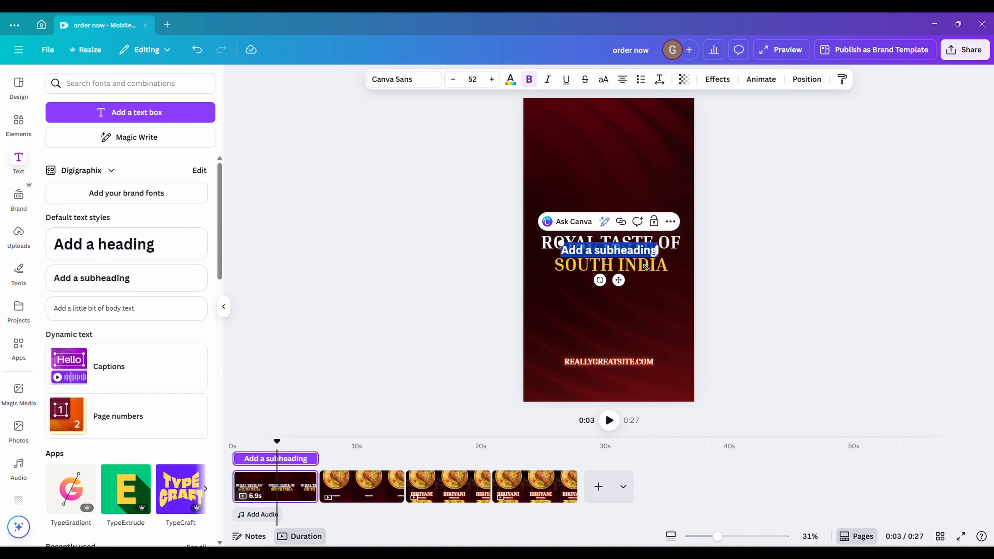
pyautogui.write('introducing')
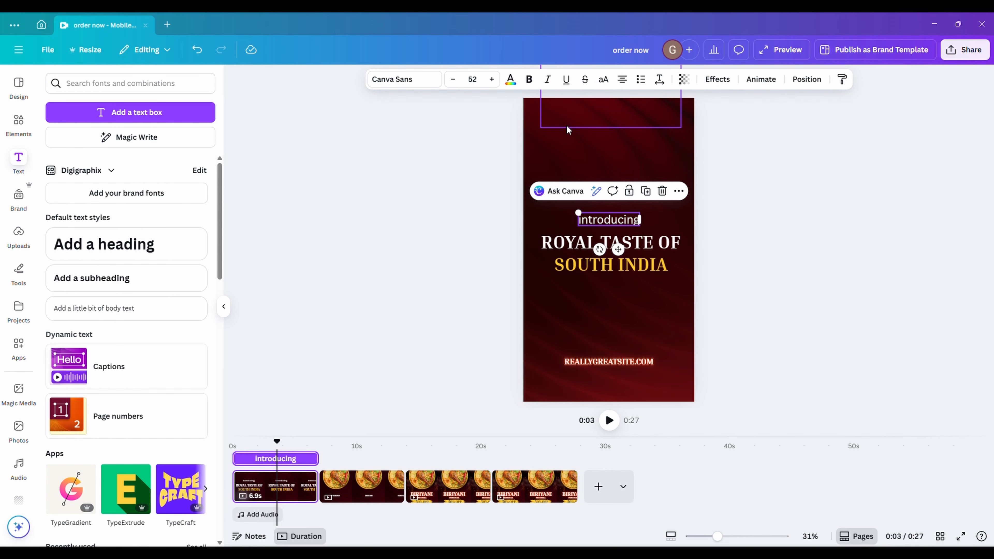
# - Set the "introducing" text in uppercase and widen its letter spacing slightly
pyautogui.click(603, 79)
pyautogui.click(717, 79)
pyautogui.click(659, 79)
pyautogui.moveTo(619, 121); pyautogui.dragTo(627, 123)
pyautogui.click(828, 210)
# - Give the INTRODUCING text a Clarify animation on enter with the speed at maximum
pyautogui.click(587, 217)
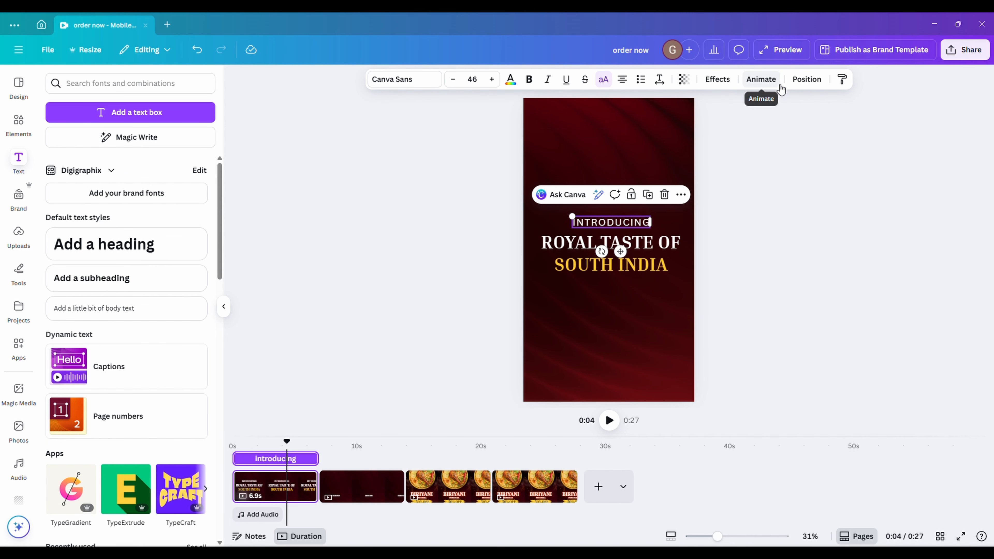
pyautogui.click(779, 84)
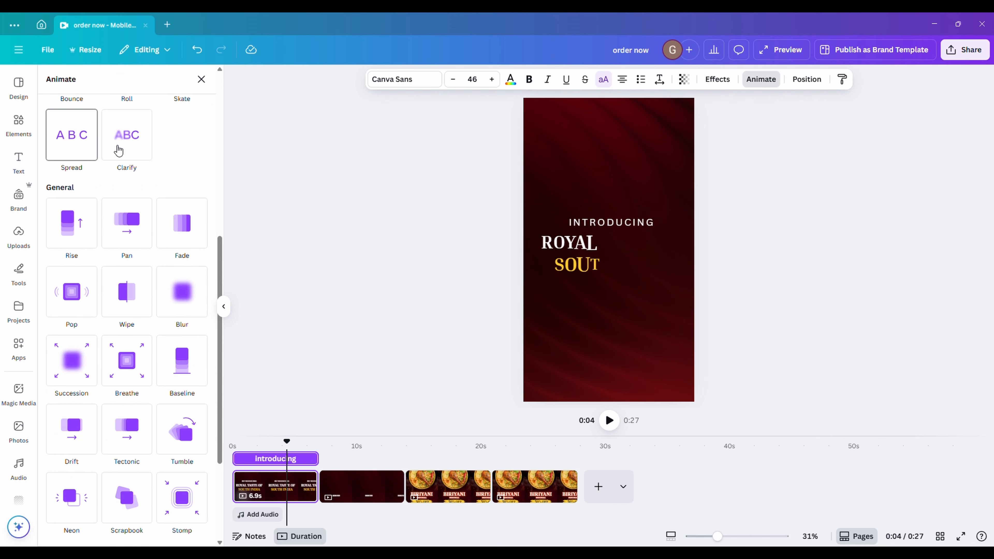
pyautogui.click(126, 137)
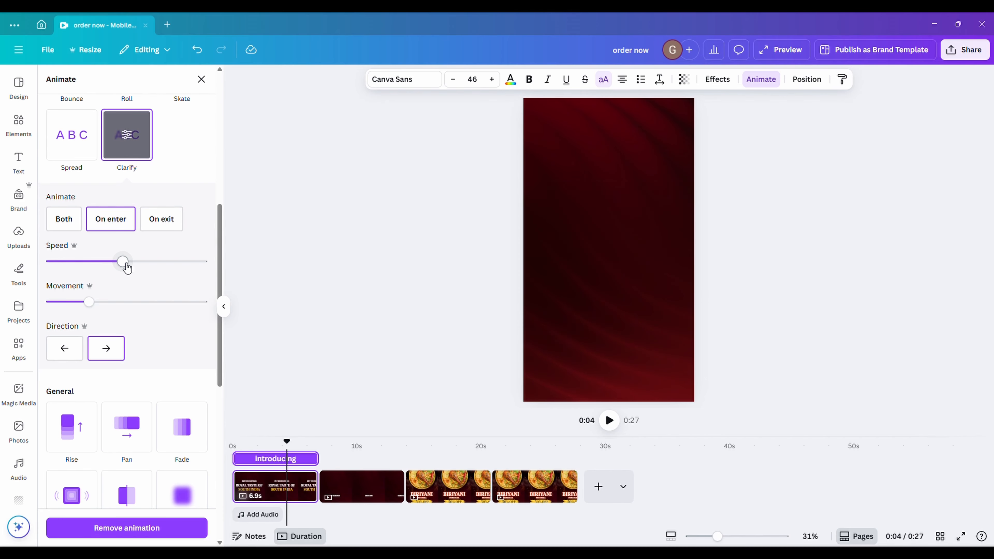
pyautogui.moveTo(127, 268); pyautogui.dragTo(221, 262)
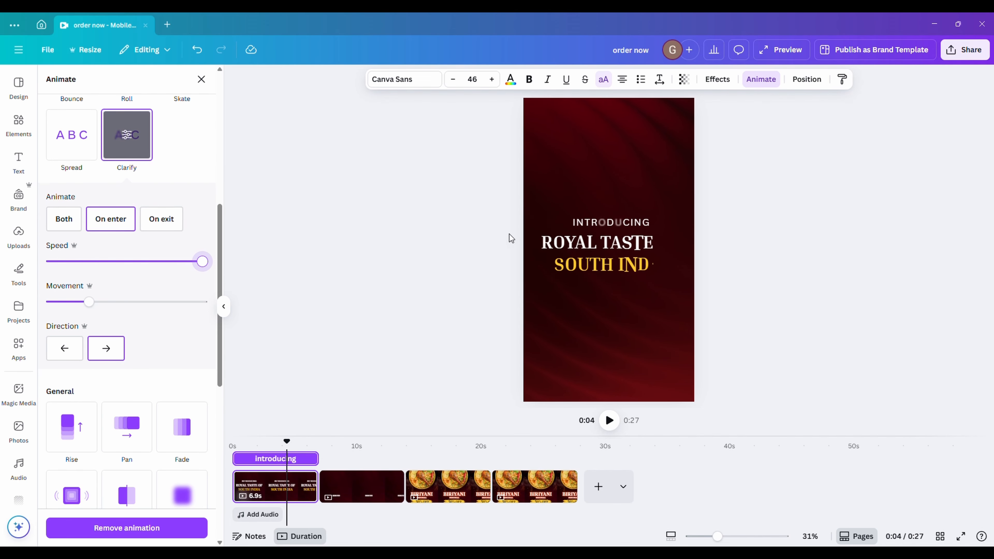
# - Apply a Pan animation on enter to the "Royal Taste of" heading
pyautogui.click(556, 243)
pyautogui.click(137, 379)
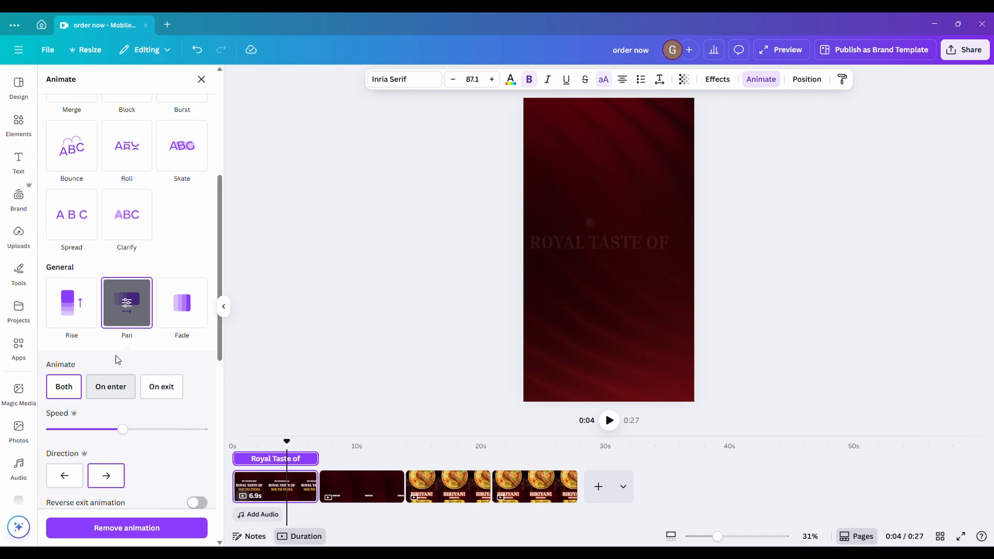
pyautogui.click(110, 386)
# - Apply a leftward Pan animation on enter to the "South India" heading
pyautogui.click(643, 274)
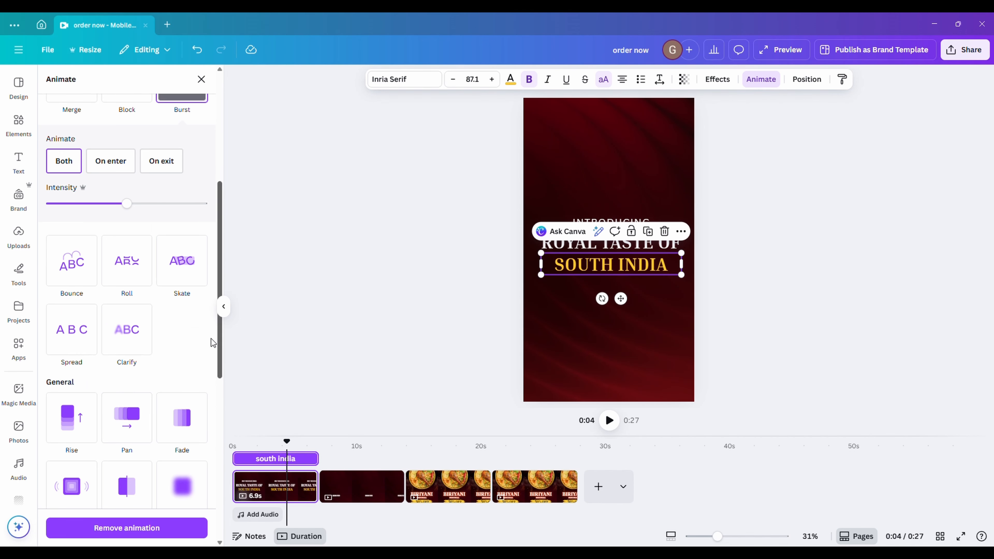
pyautogui.click(137, 435)
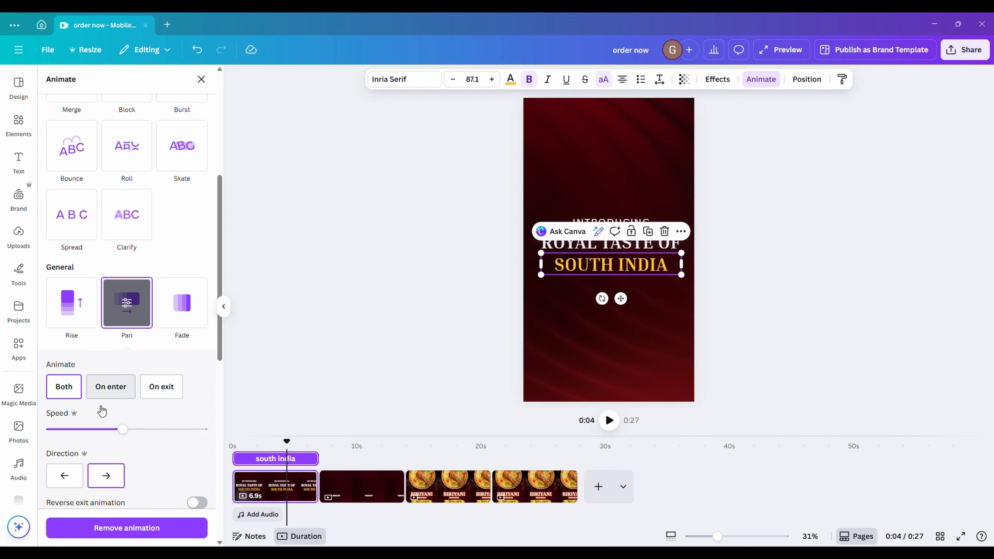
pyautogui.click(64, 475)
pyautogui.click(110, 386)
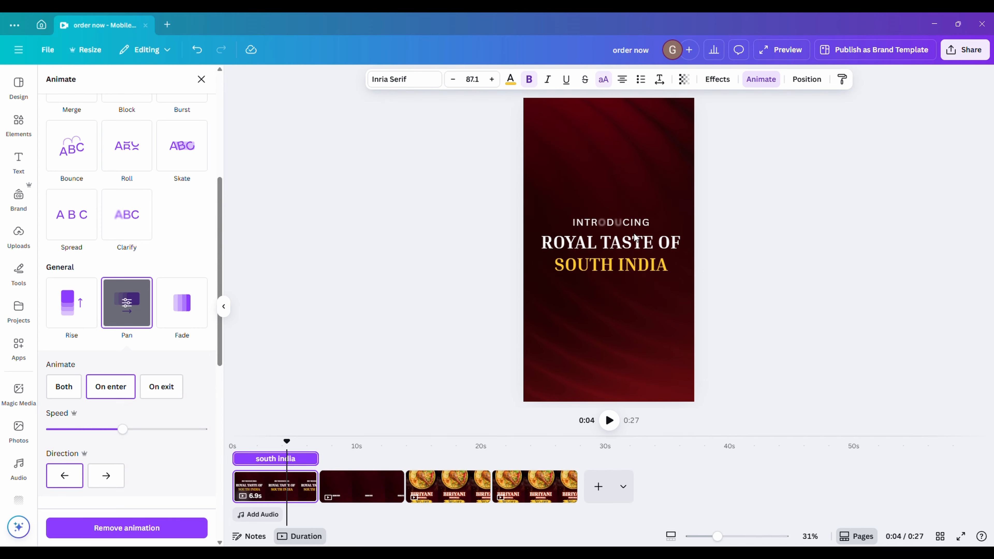
# - Trim the start of the "South India" text's timing to 4.5 seconds so it enters after "Royal Taste of"
pyautogui.click(629, 224)
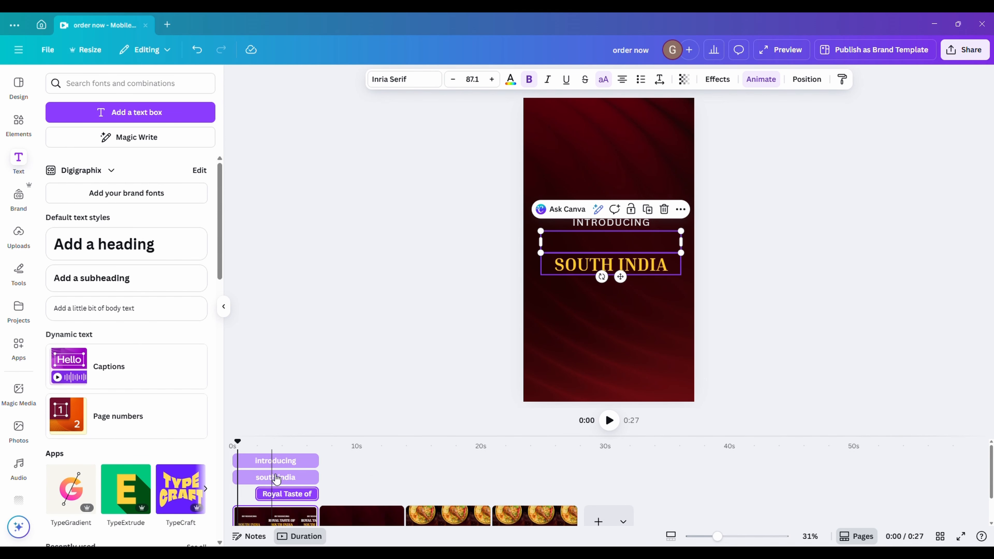
pyautogui.moveTo(234, 477); pyautogui.dragTo(269, 479)
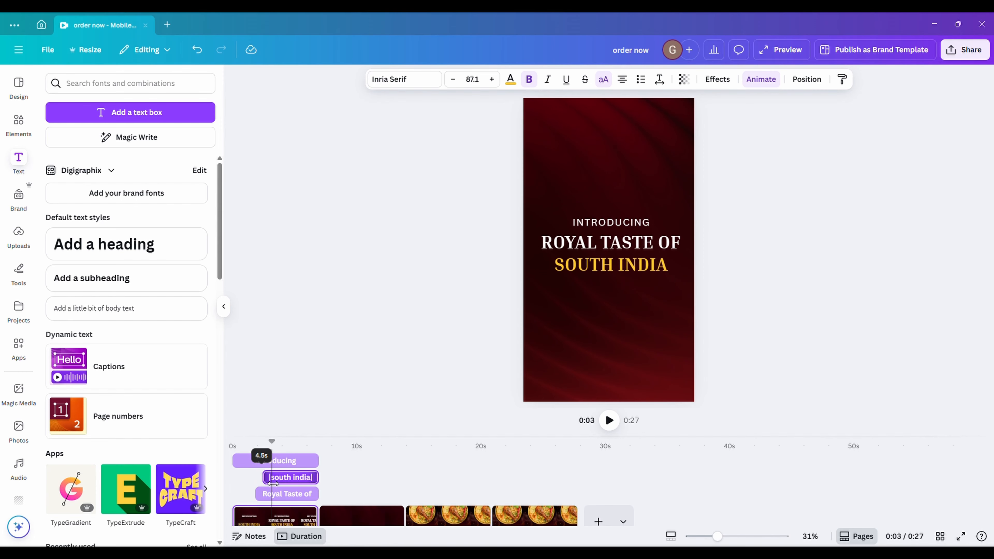
pyautogui.click(302, 482)
# - Shorten the first page to about 5 seconds and preview the whole video full screen
pyautogui.moveTo(319, 519); pyautogui.dragTo(294, 519)
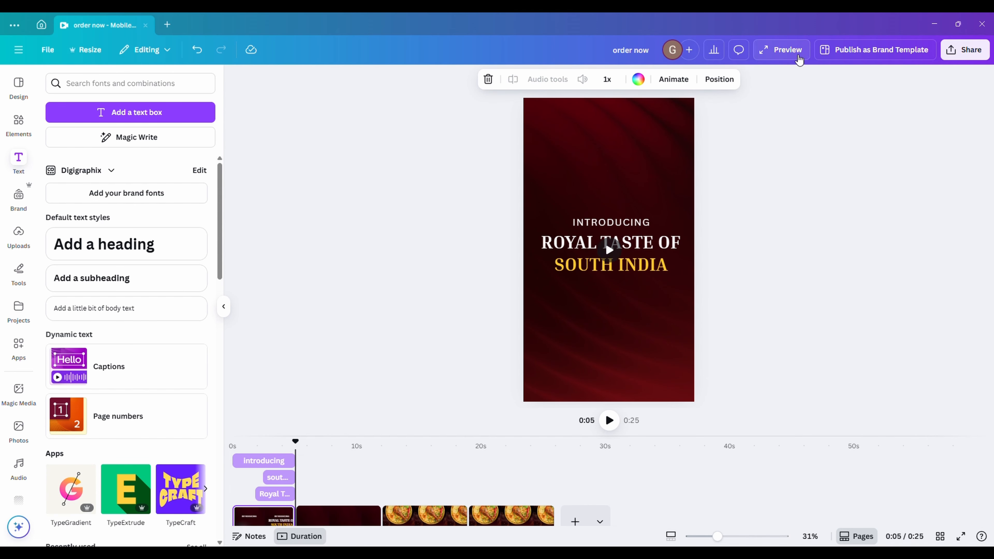
pyautogui.click(781, 50)
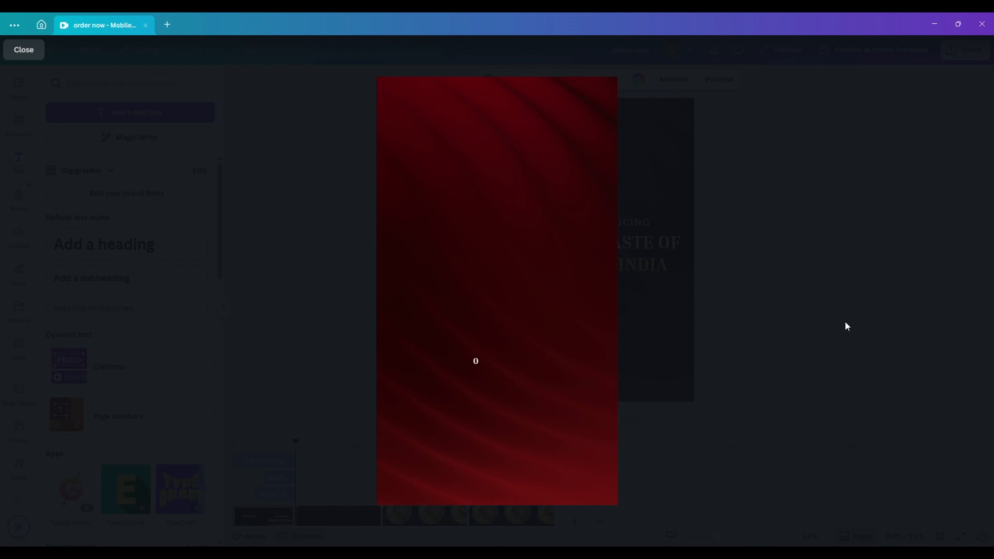
# - Delete the empty second page and duplicate the intro page in its place
pyautogui.press('Escape')
pyautogui.click(338, 496)
pyautogui.press('Delete')
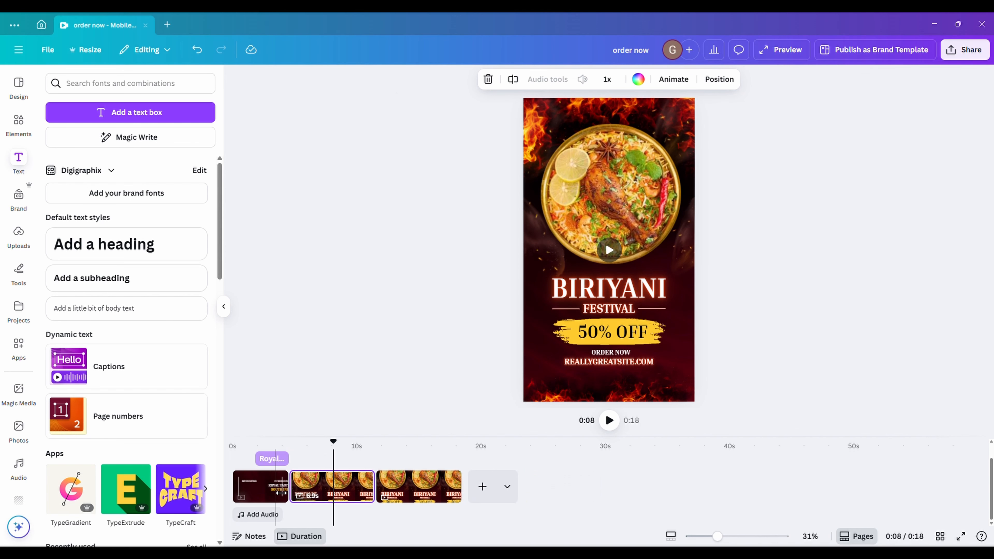
pyautogui.click(276, 486)
pyautogui.rightClick(275, 486)
pyautogui.click(368, 246)
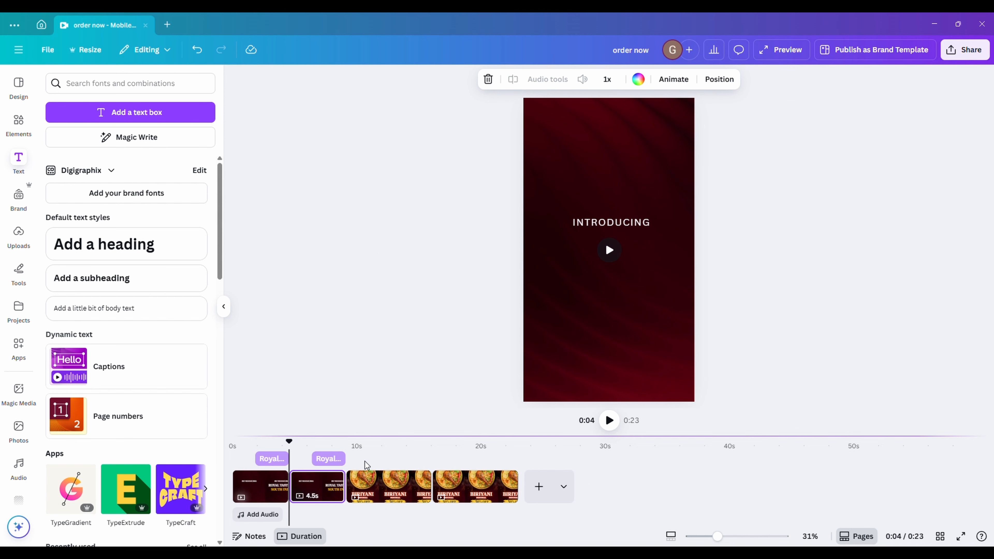
# - Move the three text lines on the duplicated intro page down together to just below the middle
pyautogui.click(330, 500)
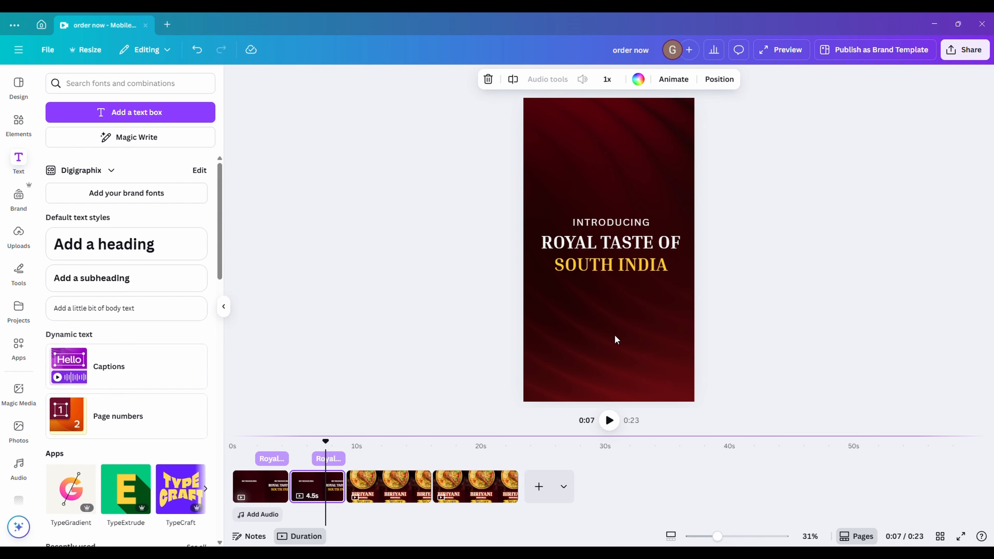
pyautogui.click(623, 214)
pyautogui.click(626, 222)
pyautogui.keyDown('shift'); pyautogui.click(637, 244); pyautogui.keyUp('shift')
pyautogui.keyDown('shift'); pyautogui.click(645, 262); pyautogui.keyUp('shift')
pyautogui.moveTo(641, 258); pyautogui.dragTo(639, 304)
# - Place the biriyani plate partly cut off by the second page's upper edge and add the Rotate effect to it
pyautogui.click(615, 154)
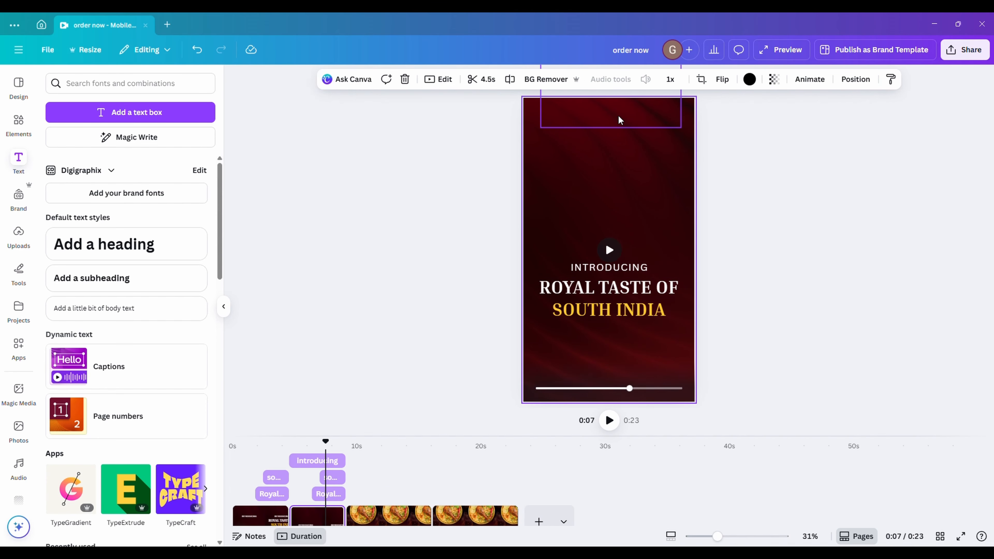
pyautogui.moveTo(619, 120); pyautogui.dragTo(622, 216)
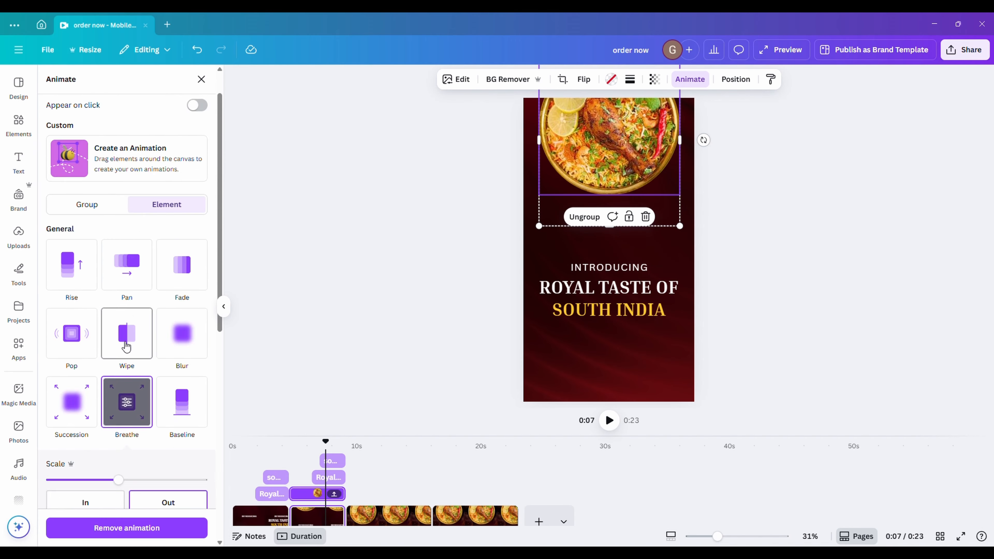
pyautogui.scroll(-7, 122, 345)
pyautogui.click(91, 406)
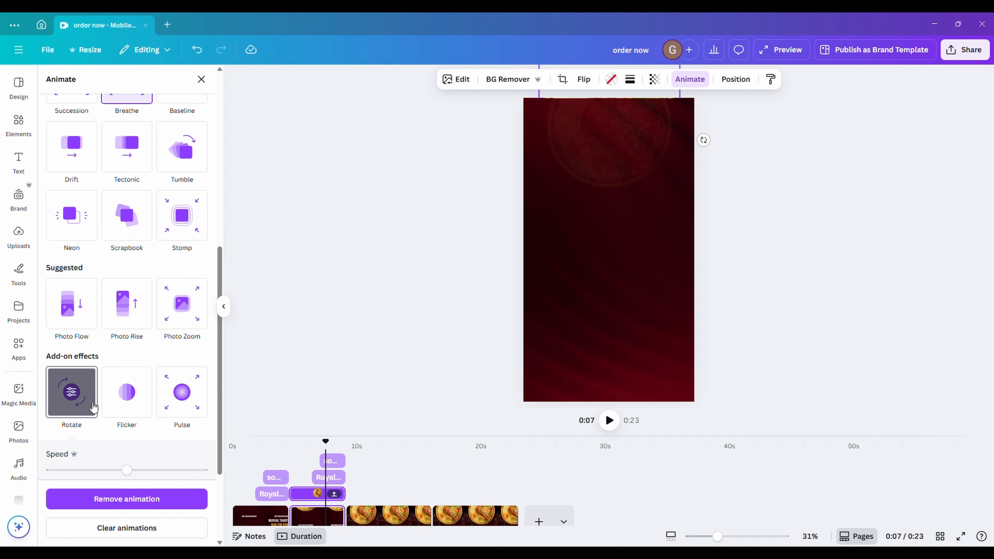
# - Nudge the three text lines on the second page slightly upwards as one selection
pyautogui.moveTo(618, 244); pyautogui.dragTo(619, 336)
pyautogui.moveTo(628, 296); pyautogui.dragTo(625, 288)
pyautogui.click(565, 395)
# - Add a Match & Move transition between the first and second pages
pyautogui.moveTo(334, 448); pyautogui.dragTo(234, 460)
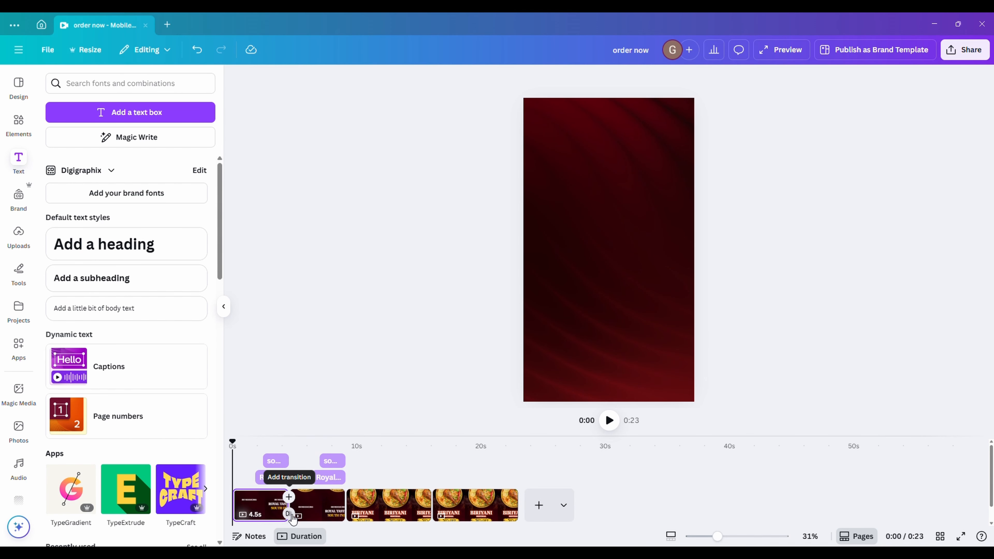
pyautogui.click(291, 515)
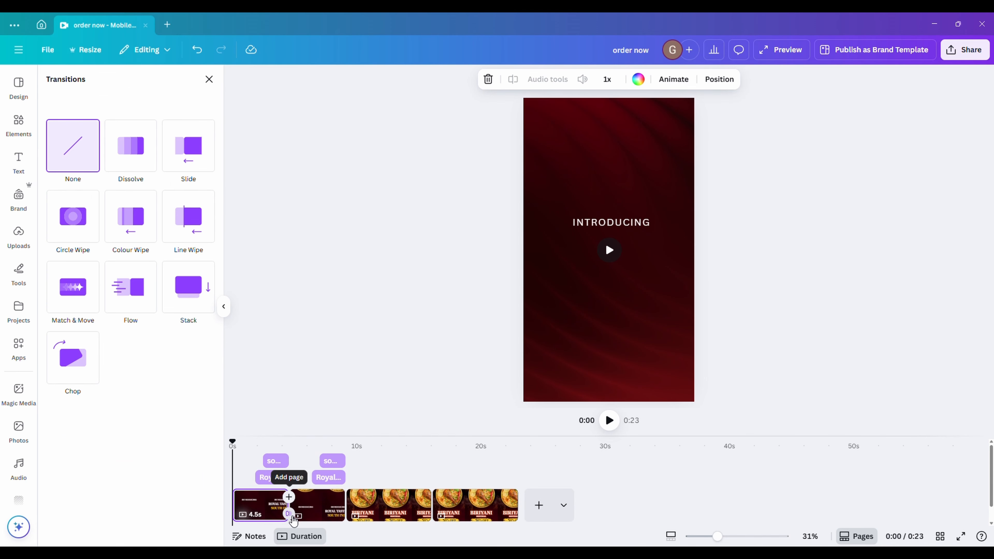
pyautogui.click(92, 311)
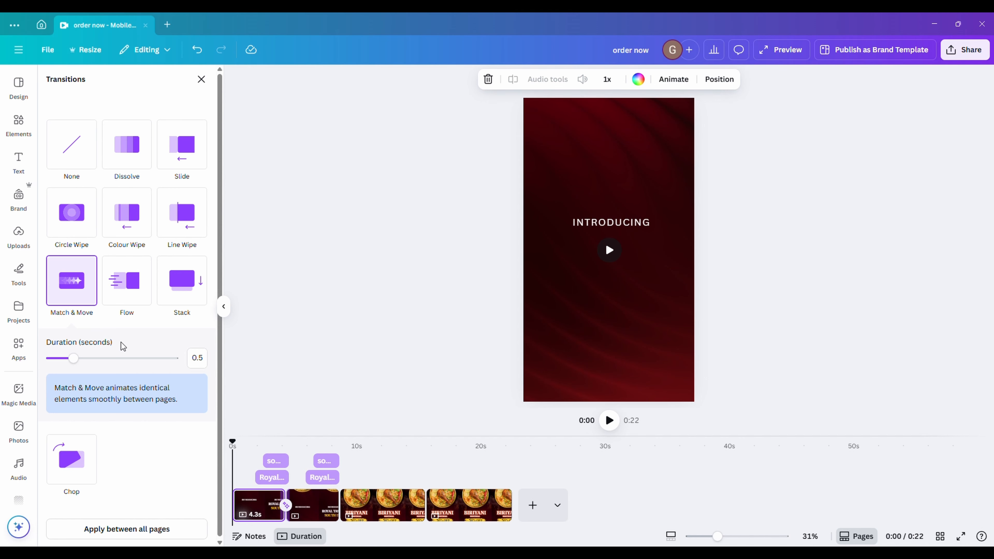
pyautogui.click(734, 346)
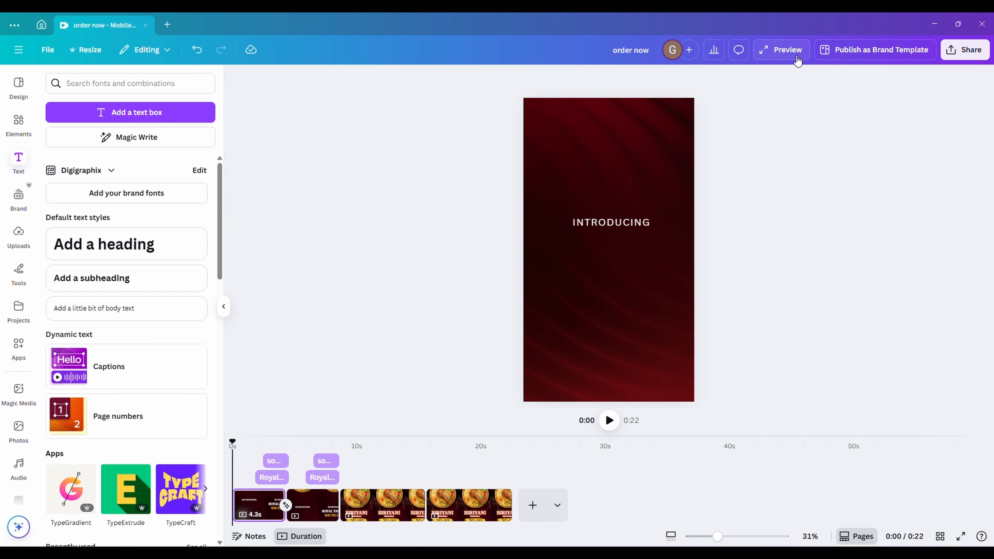
# - Extend the timing of "Royal Taste of" and "South India" on the second page back to the page's start
pyautogui.click(305, 511)
pyautogui.click(596, 262)
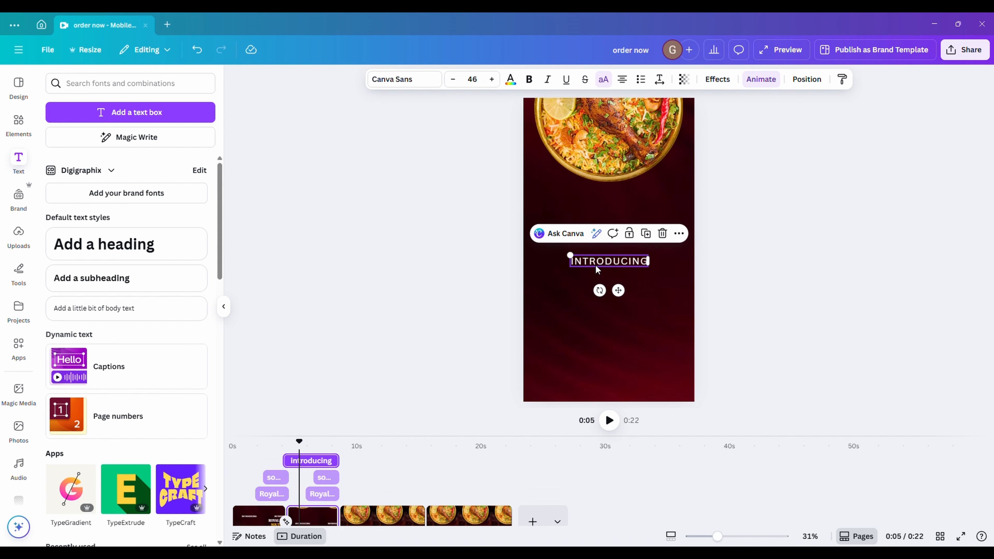
pyautogui.moveTo(284, 459); pyautogui.dragTo(291, 493)
# - Remove the animations from "Introducing", "South India" and "Royal Taste of" on the second page
pyautogui.click(324, 467)
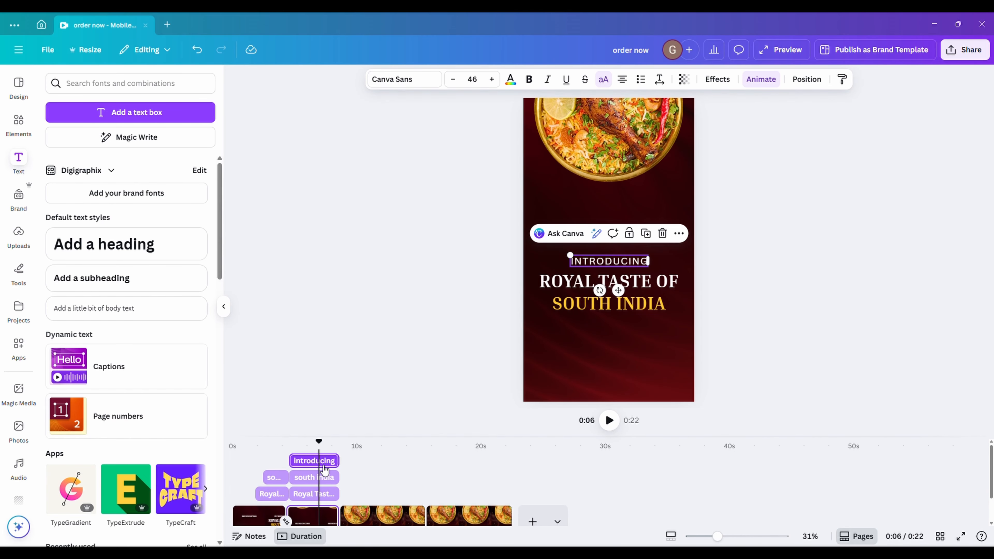
pyautogui.click(761, 79)
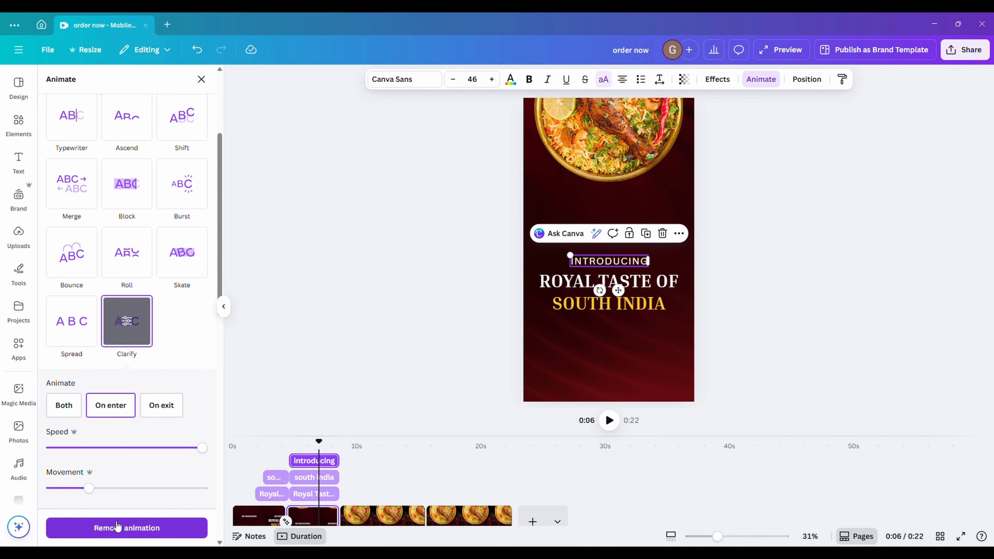
pyautogui.click(320, 481)
pyautogui.click(146, 528)
pyautogui.click(308, 494)
pyautogui.click(146, 528)
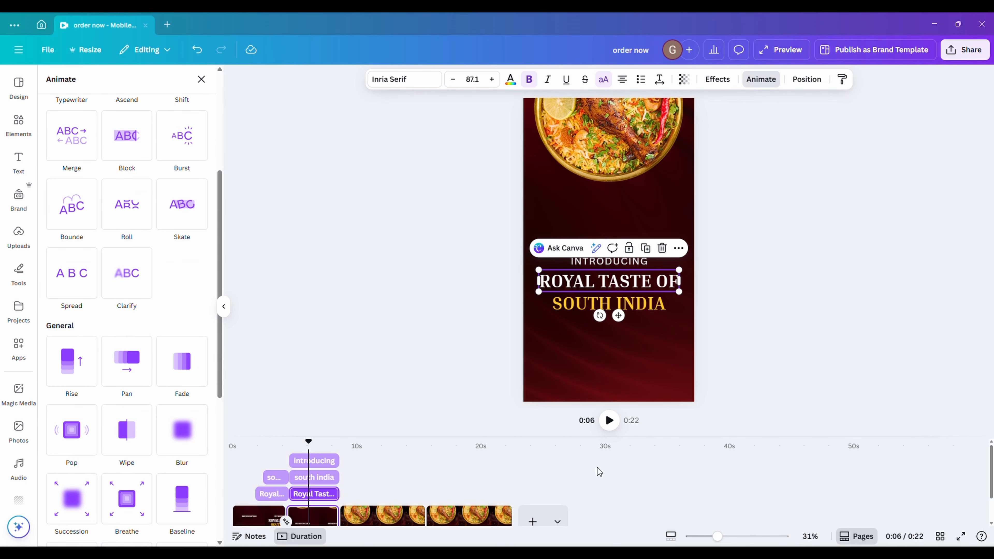
# - Preview the video full screen to check the transition between the first two pages
pyautogui.click(862, 232)
pyautogui.click(781, 49)
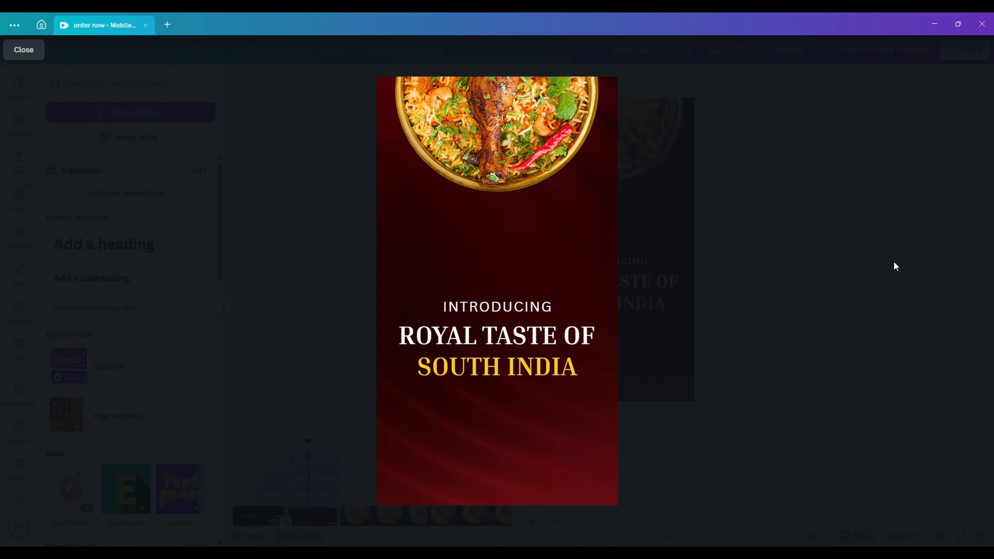
pyautogui.press('Escape')
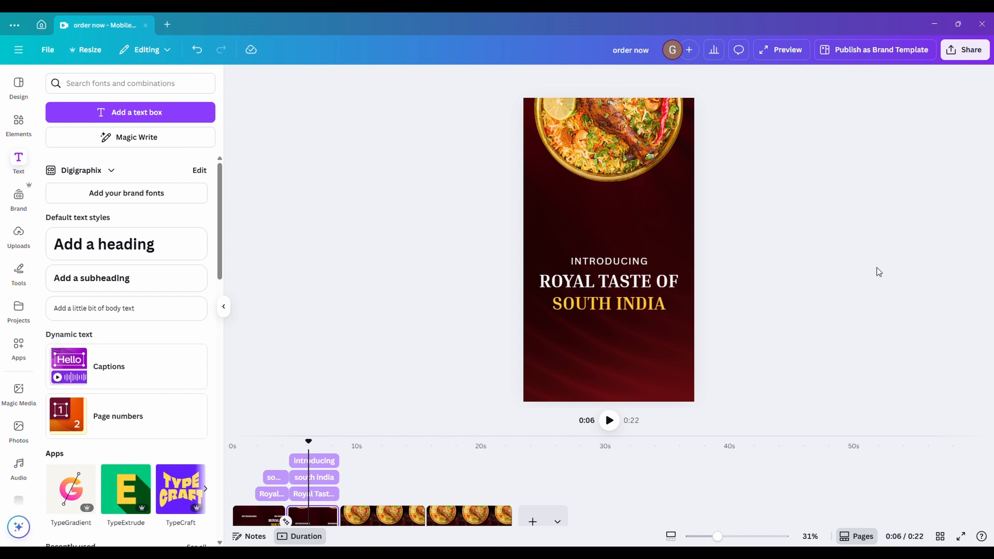
# - Delete the existing biriyani plate from the third page
pyautogui.click(645, 165)
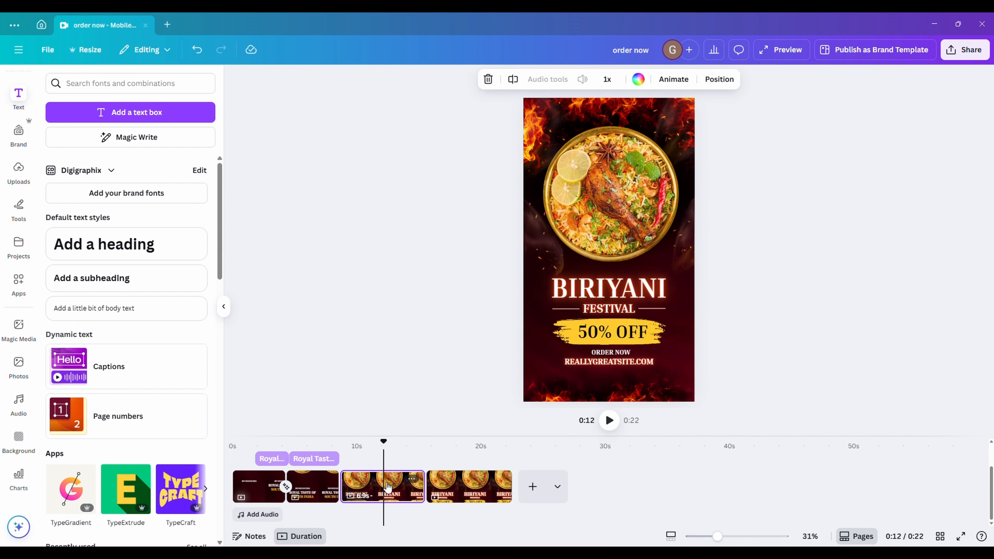
pyautogui.click(642, 219)
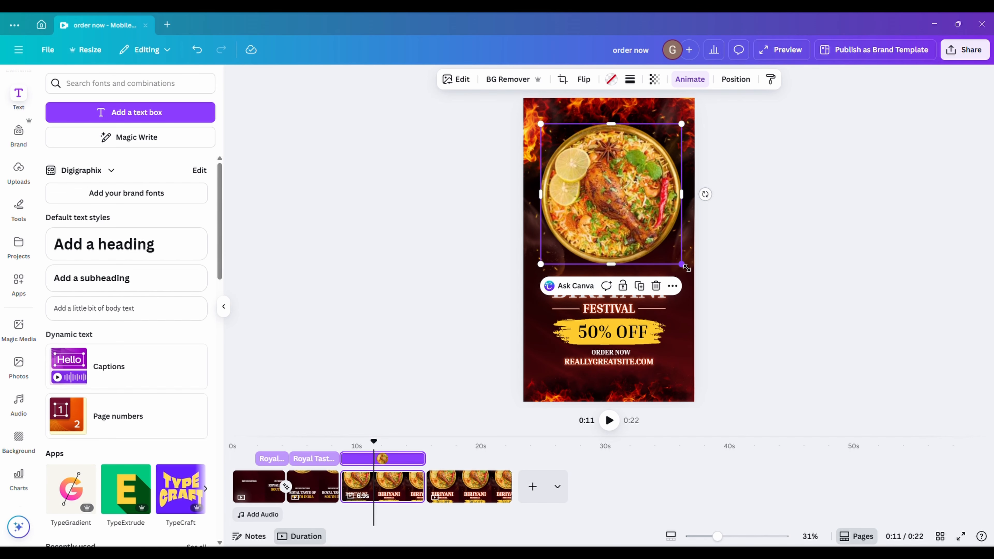
pyautogui.press('Delete')
pyautogui.press('Delete')
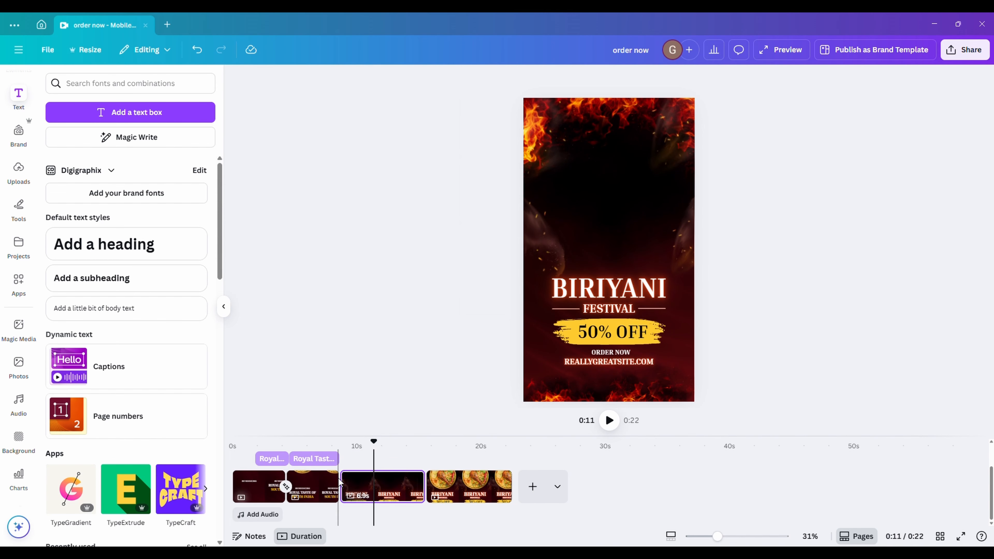
# - Copy the rotating biriyani plate from the second page onto the third, sizing and centring it above the "Biriyani" text
pyautogui.click(322, 491)
pyautogui.click(652, 179)
pyautogui.click(684, 215)
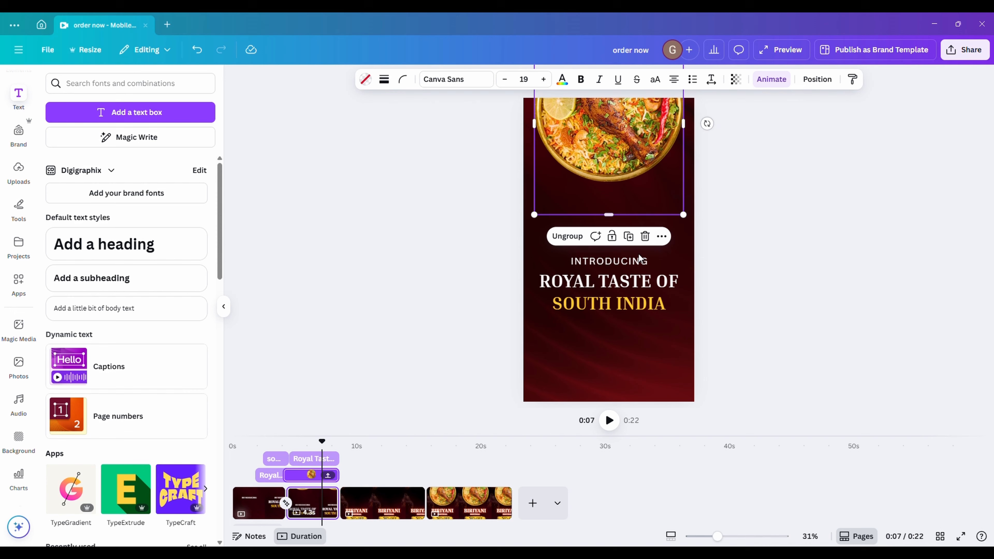
pyautogui.click(369, 508)
pyautogui.click(654, 191)
pyautogui.hotkey('ctrl', 'v')
pyautogui.moveTo(636, 169); pyautogui.dragTo(634, 256)
pyautogui.moveTo(681, 301); pyautogui.dragTo(676, 295)
pyautogui.moveTo(640, 249); pyautogui.dragTo(644, 249)
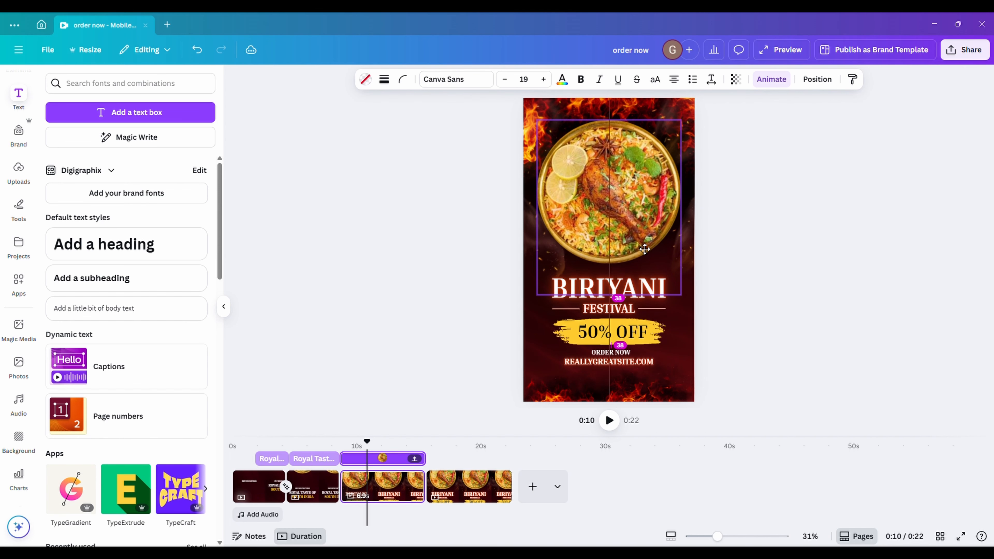
# - Change "Festival" on the third page to "chicken" and move it with its side lines above "Biriyani"
pyautogui.write('c')
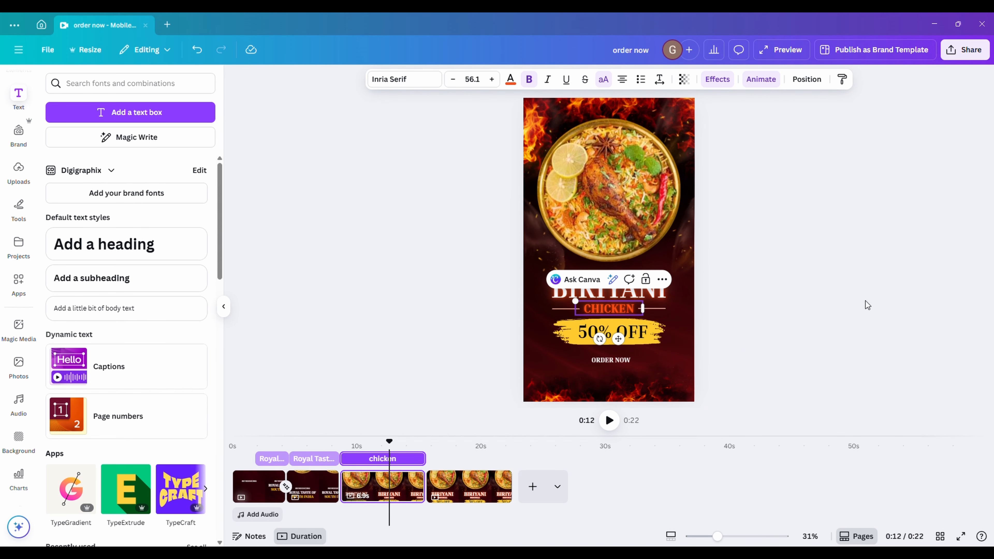
pyautogui.press('Escape')
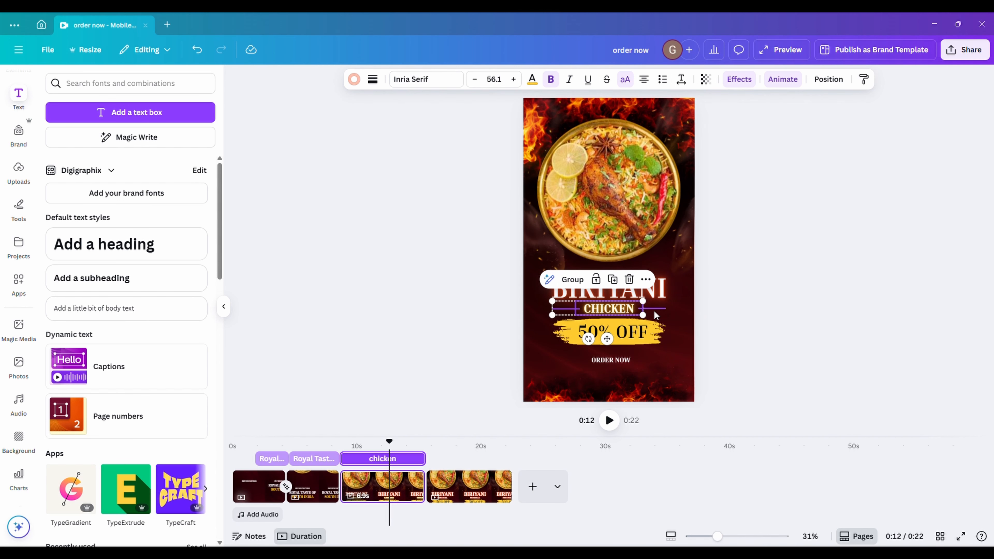
pyautogui.moveTo(636, 310)
pyautogui.mouseDown()
pyautogui.moveTo(639, 277)
pyautogui.moveTo(640, 302)
pyautogui.mouseUp()
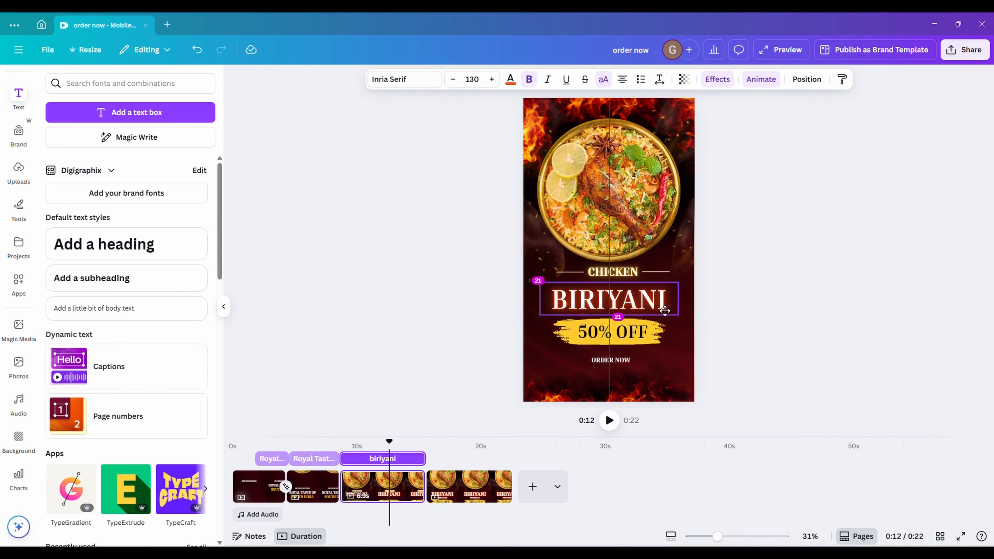
# - Change "50% OFF" to "Virundh" at font size 80 and the "Order now" line to "at"
pyautogui.doubleClick(594, 357)
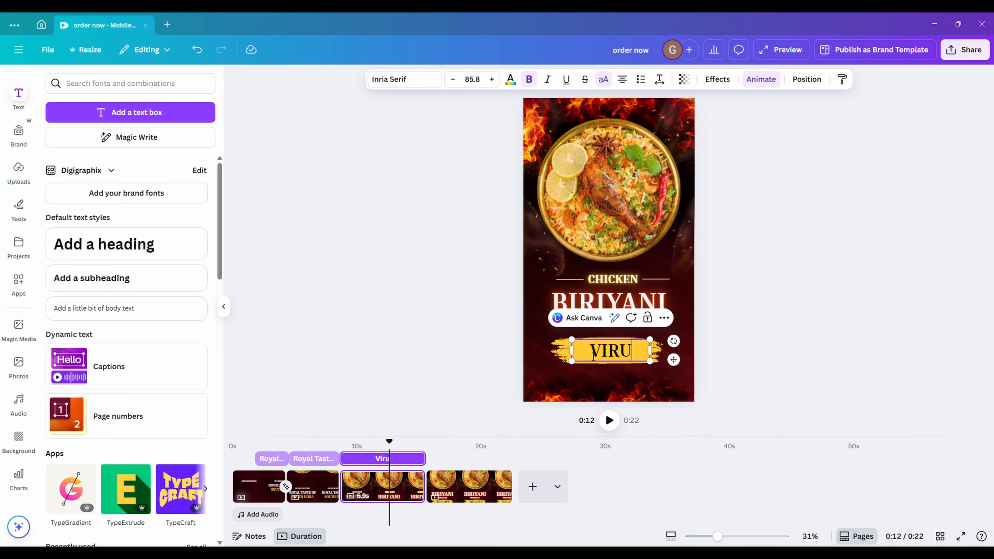
pyautogui.click(472, 79)
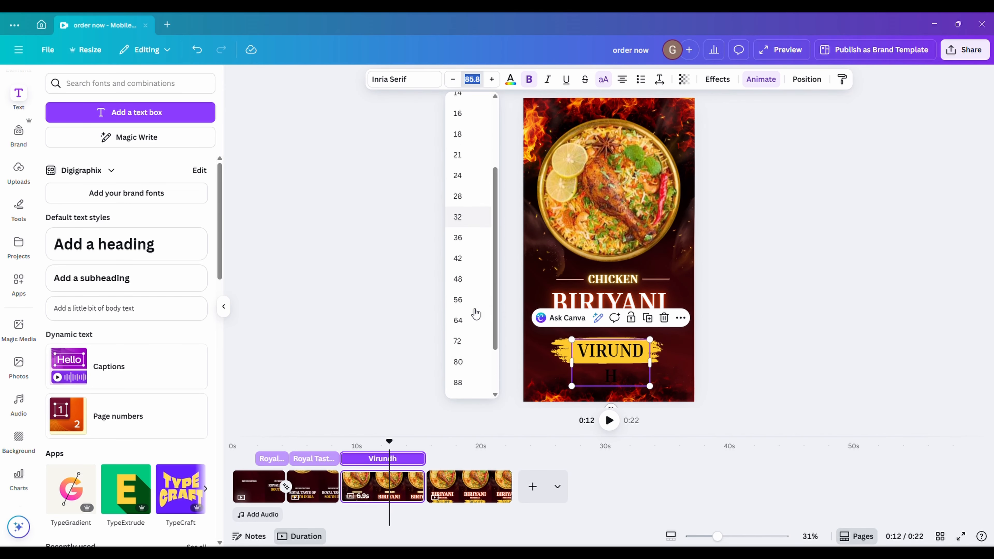
pyautogui.click(457, 303)
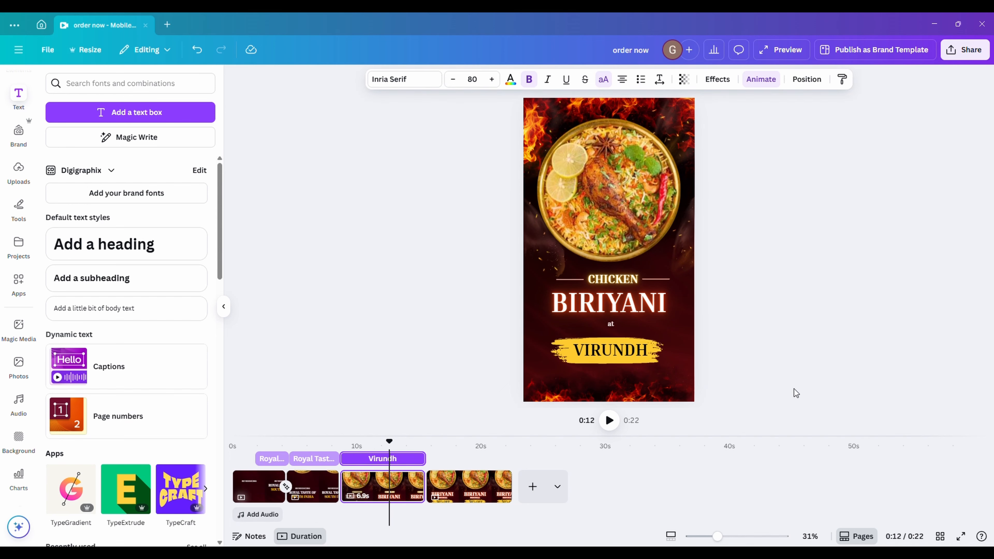
pyautogui.click(819, 323)
# - Group the yellow brush stroke with the "Virundh" text
pyautogui.click(556, 354)
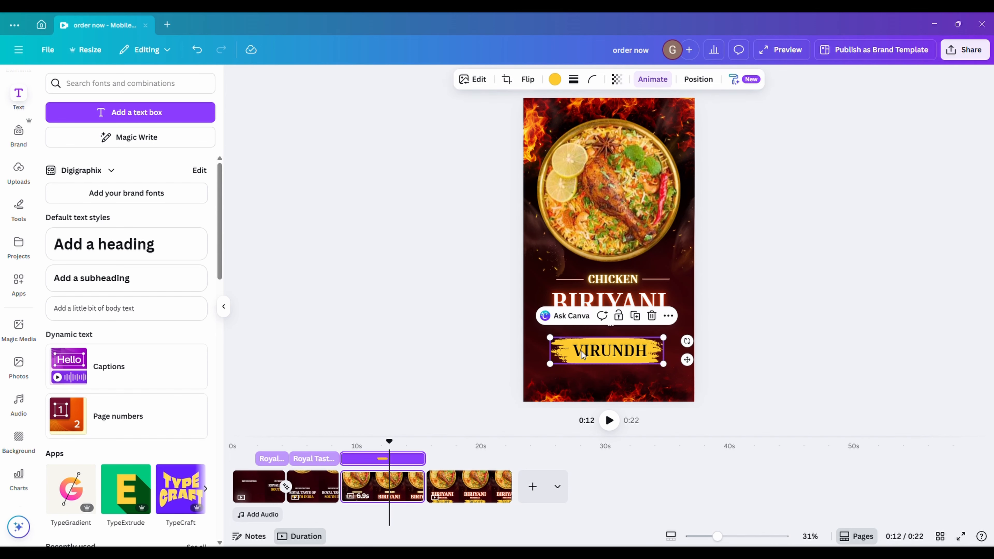
pyautogui.keyDown('shift'); pyautogui.click(583, 352); pyautogui.keyUp('shift')
pyautogui.hotkey('ctrl', 'g')
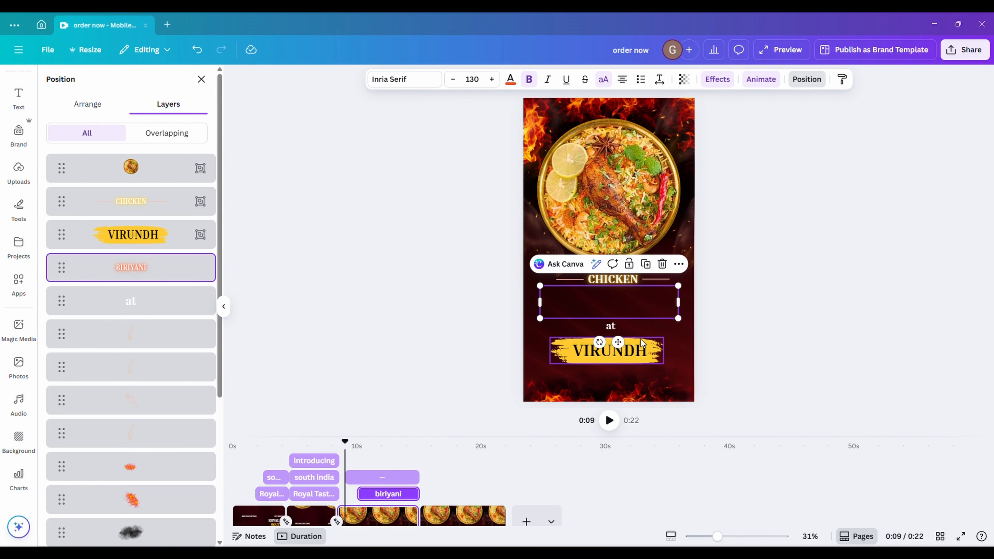
# - Stagger "at" and the "Virundh" label to start after "Biriyani", and give the label a Wipe animation on enter
pyautogui.click(641, 344)
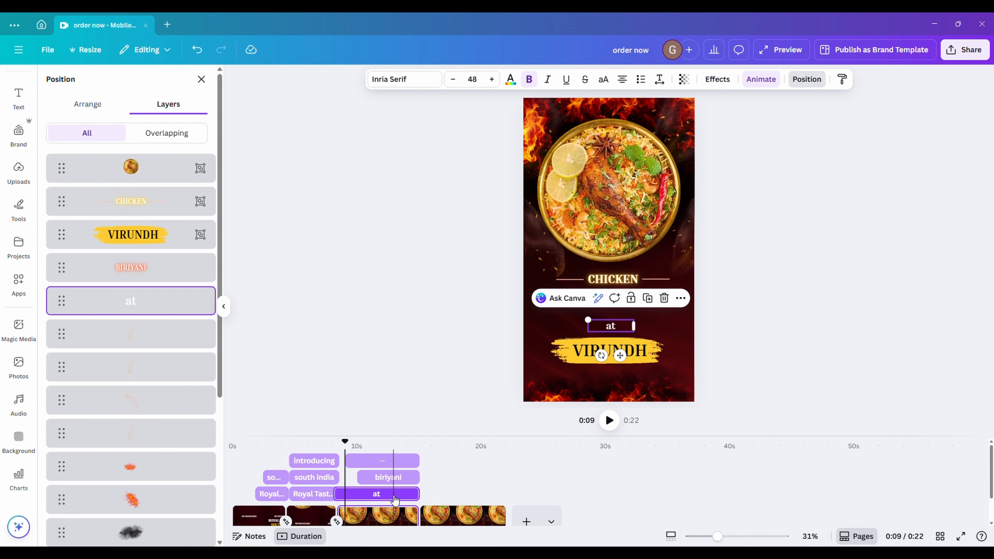
pyautogui.click(766, 80)
pyautogui.click(126, 372)
pyautogui.click(111, 386)
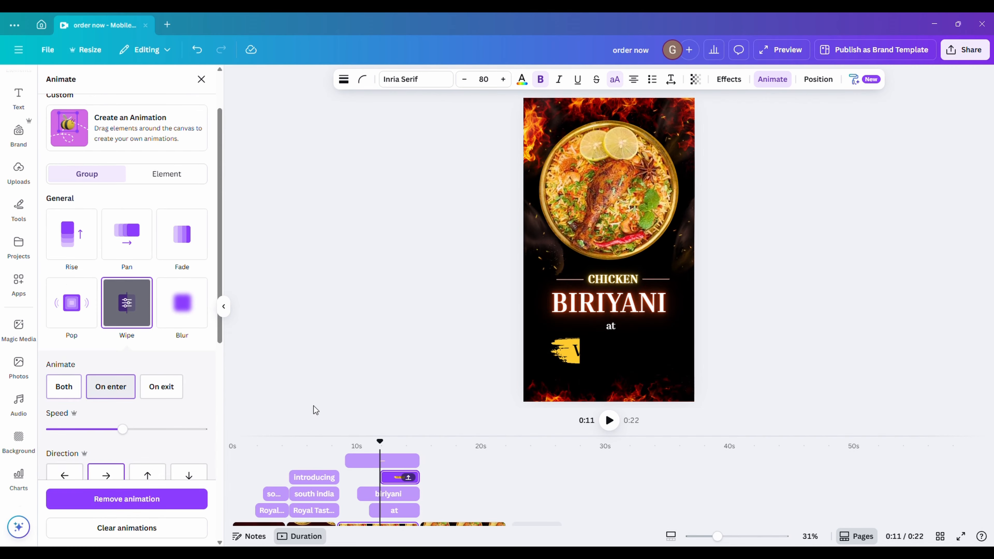
# - Try a Burst animation on enter on the "at" text
pyautogui.click(393, 510)
pyautogui.click(182, 270)
pyautogui.click(110, 353)
pyautogui.scroll(-3, 190, 349)
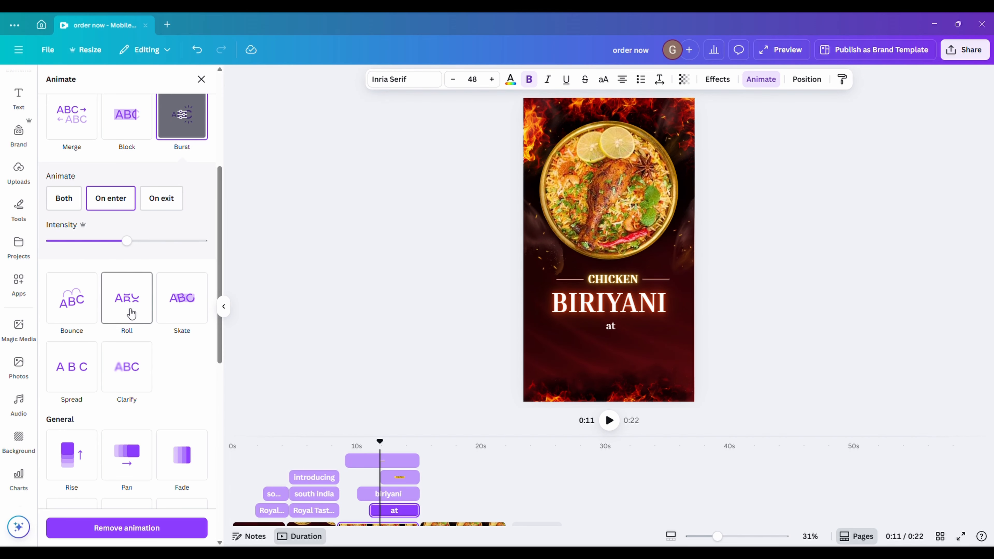
# - Apply a Shift animation on enter to "at" and set the "Biriyani" text's animation to on enter
pyautogui.scroll(3, 131, 313)
pyautogui.click(182, 201)
pyautogui.click(111, 285)
pyautogui.click(651, 309)
pyautogui.click(111, 355)
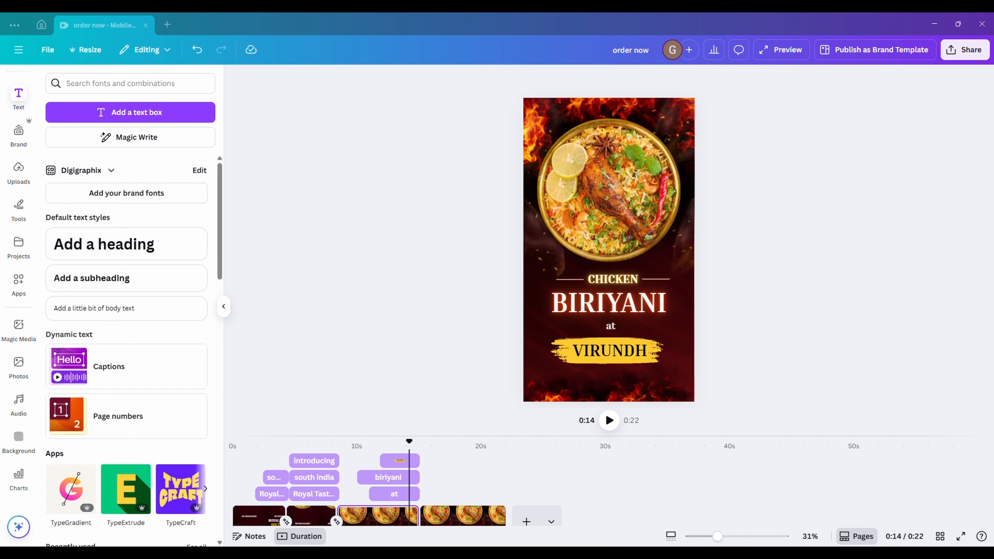
# - Paste the Virundh logo image onto the third page and remove its background
pyautogui.click(682, 336)
pyautogui.hotkey('ctrl', 'v')
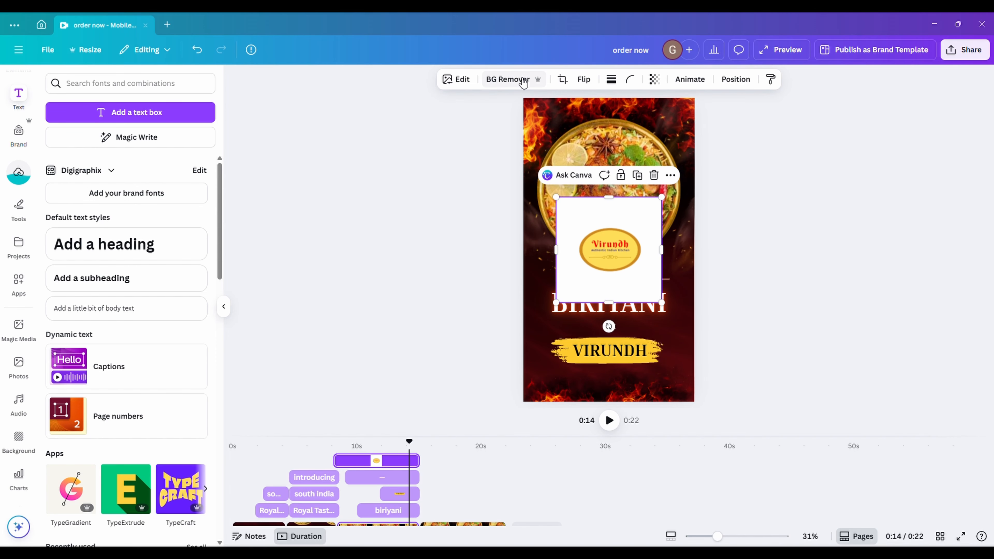
pyautogui.click(524, 80)
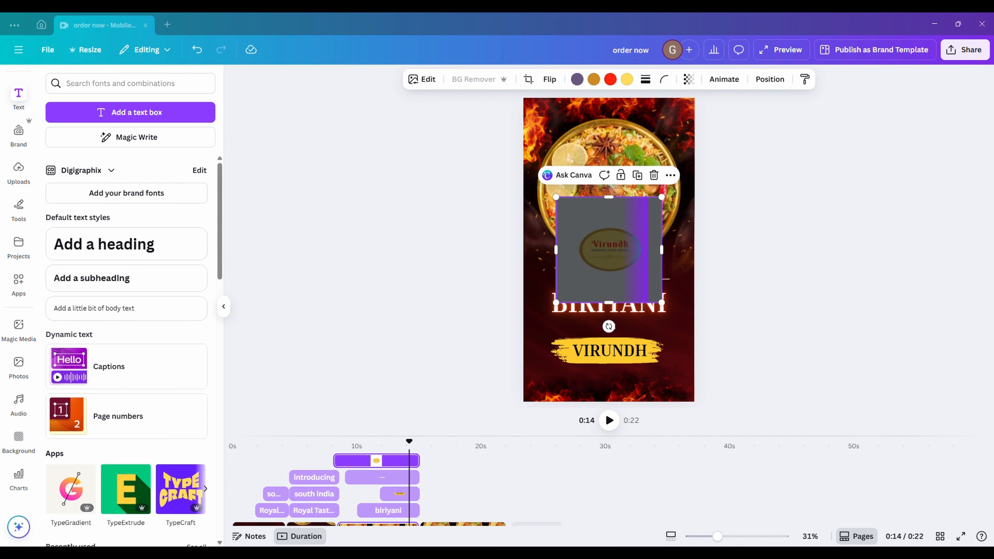
# - Enlarge the Virundh logo, move it from the third page to the last page, and centre it above the headline
pyautogui.moveTo(662, 197); pyautogui.dragTo(790, 158)
pyautogui.moveTo(633, 247); pyautogui.dragTo(470, 253)
pyautogui.press('Delete')
pyautogui.click(532, 246)
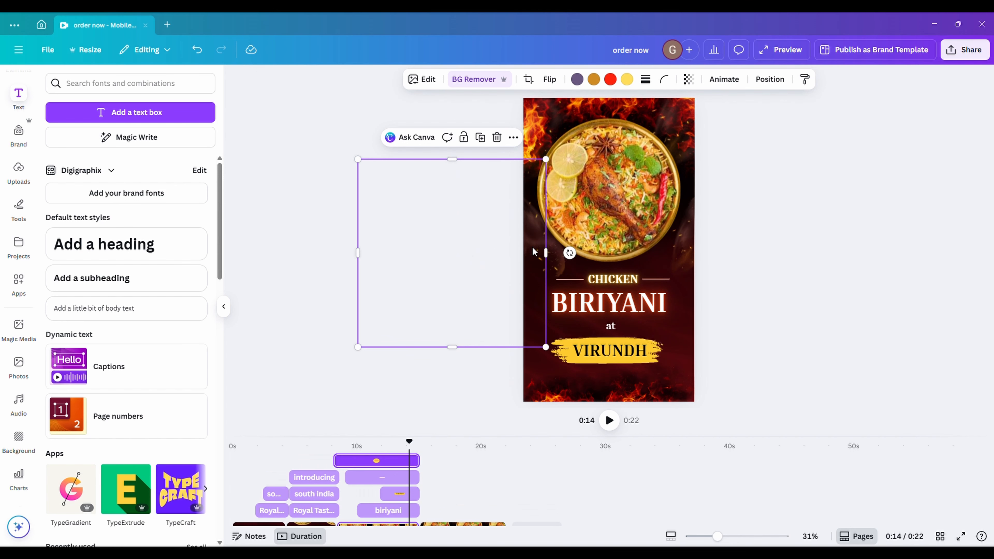
pyautogui.press('Escape')
pyautogui.hotkey('ctrl', 'v')
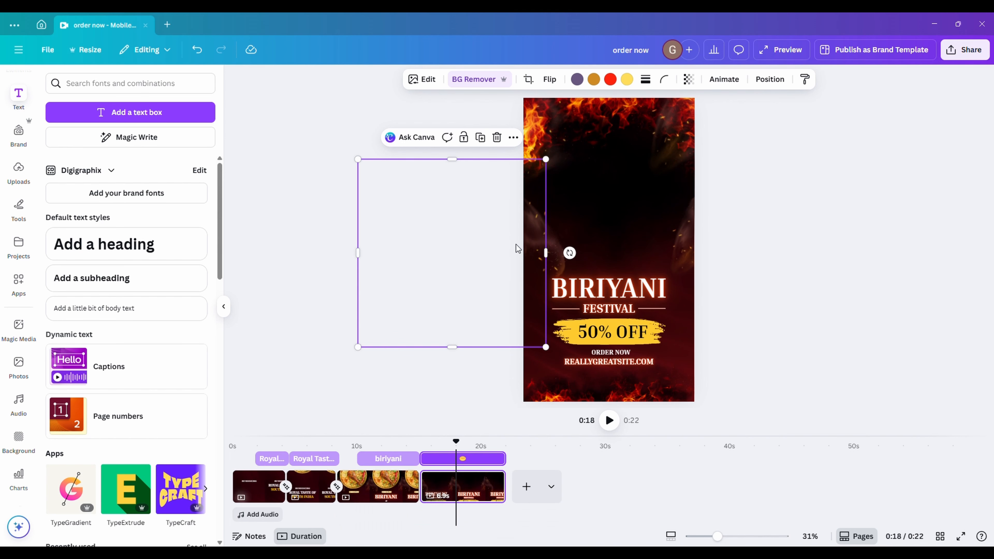
pyautogui.moveTo(525, 249); pyautogui.dragTo(679, 192)
# - Change the yellow label's text to "BOOK A TABLE" and the headline above it to "VIRUNDH" on the last page
pyautogui.doubleClick(621, 358)
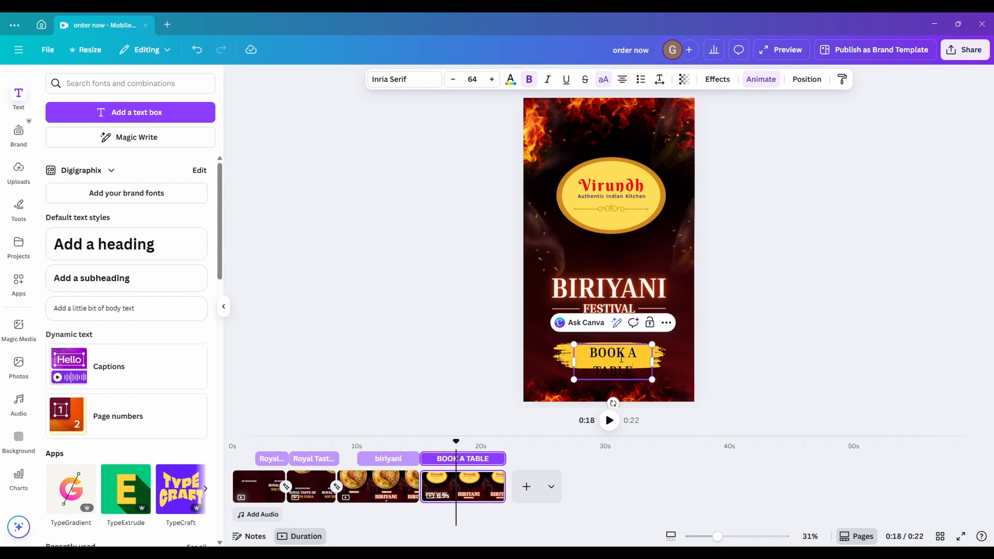
pyautogui.click(753, 190)
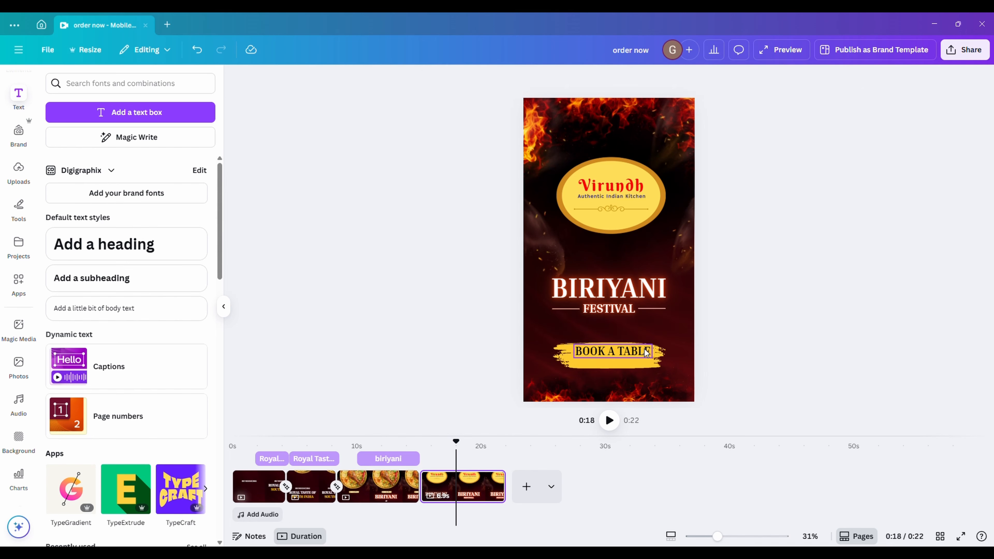
pyautogui.doubleClick(671, 298)
pyautogui.write('VIRUNDH')
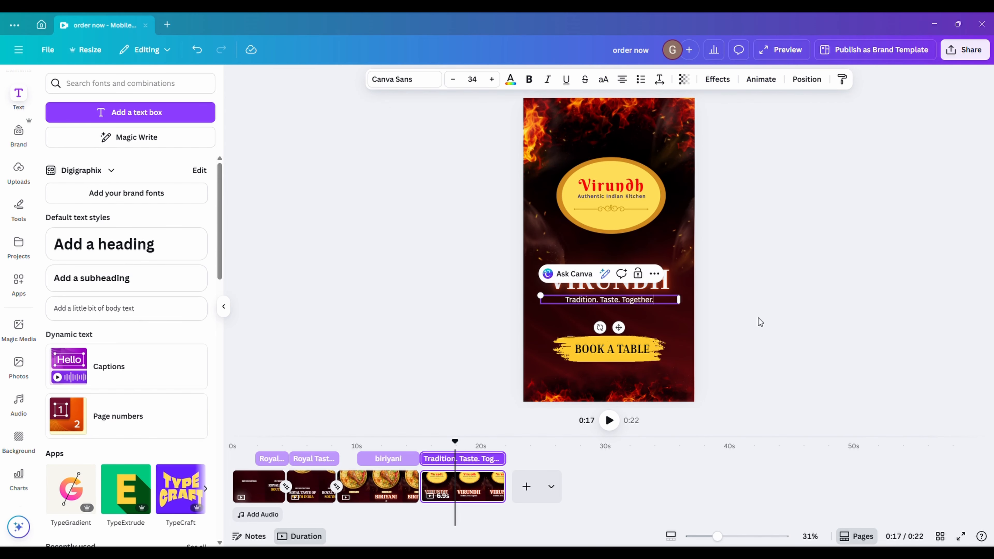
# - Place the "Tradition. Taste. Together." tagline between the logo and the headline, and apply a Block text animation to it
pyautogui.moveTo(652, 300); pyautogui.dragTo(661, 267)
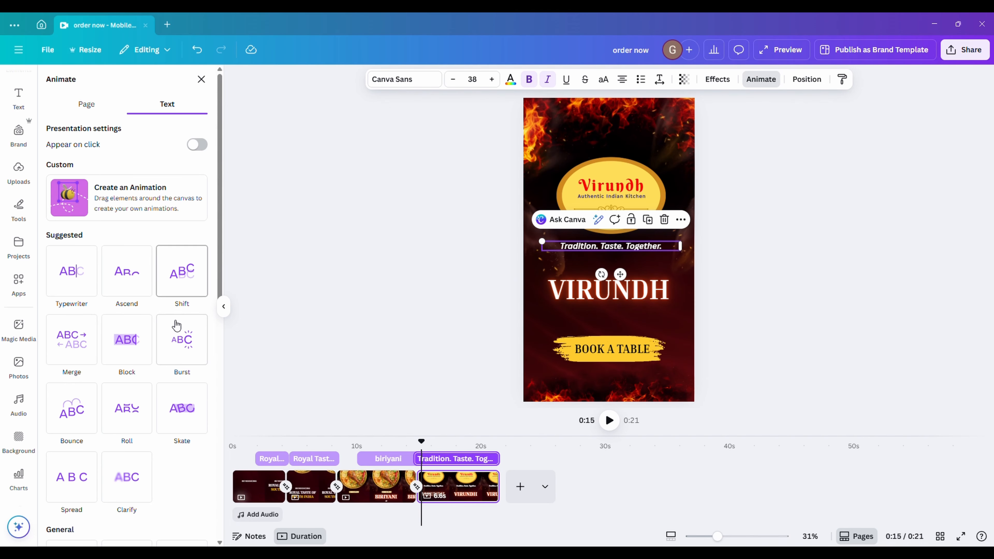
pyautogui.click(148, 340)
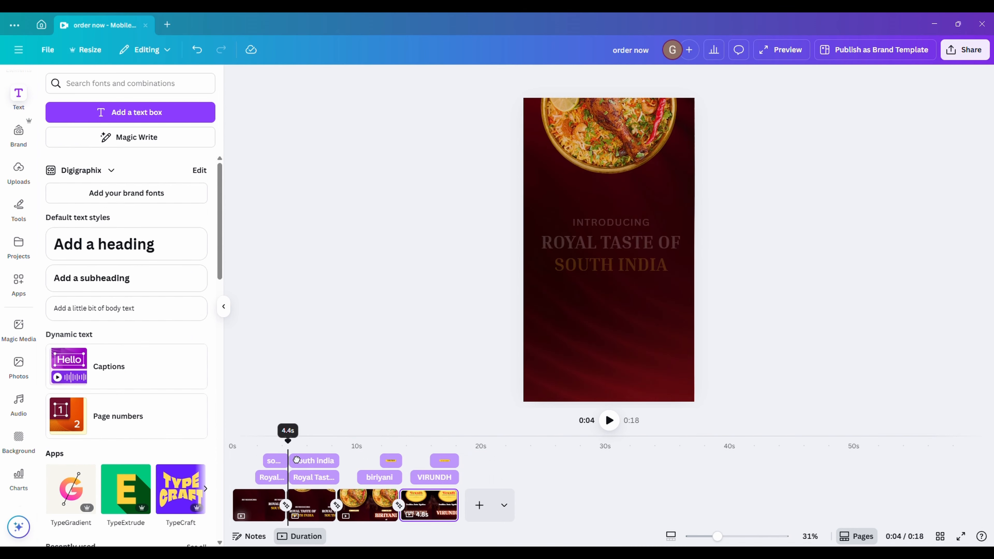
# - Play a preview of the whole video through to the "BOOK A TABLE" page and close it
pyautogui.click(790, 50)
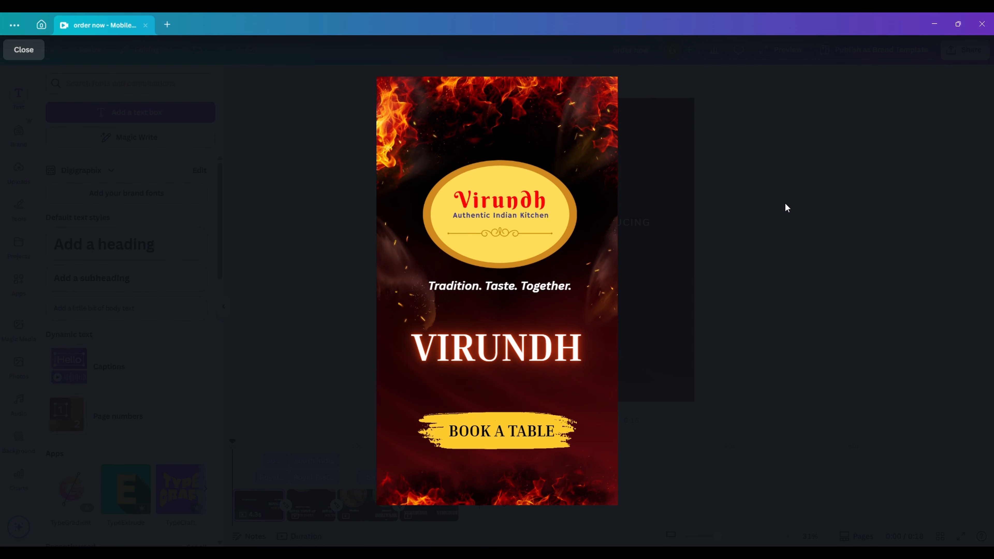
pyautogui.click(768, 179)
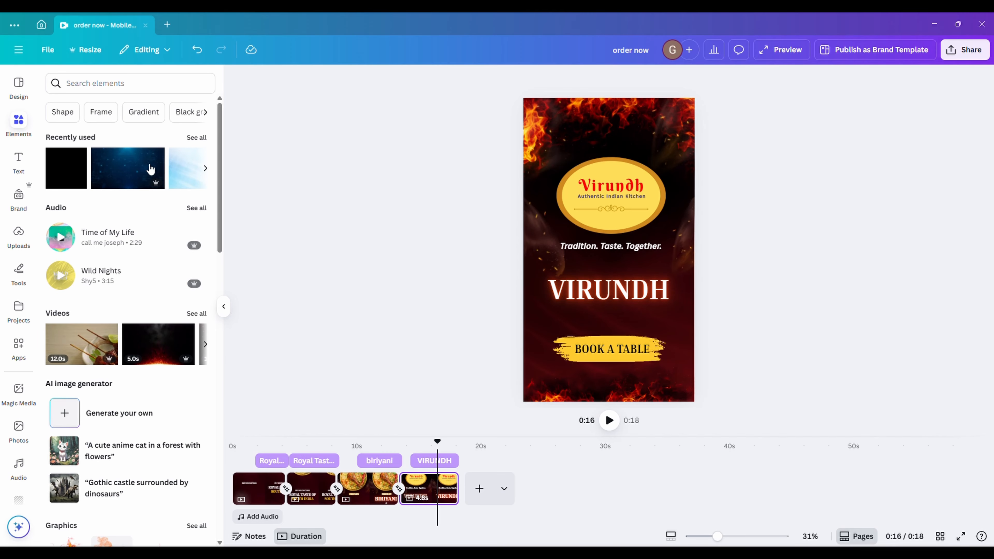
# - Search the elements library for "UPBEAT", browse the audio tracks and add Upbeat Funk to the video
pyautogui.click(128, 90)
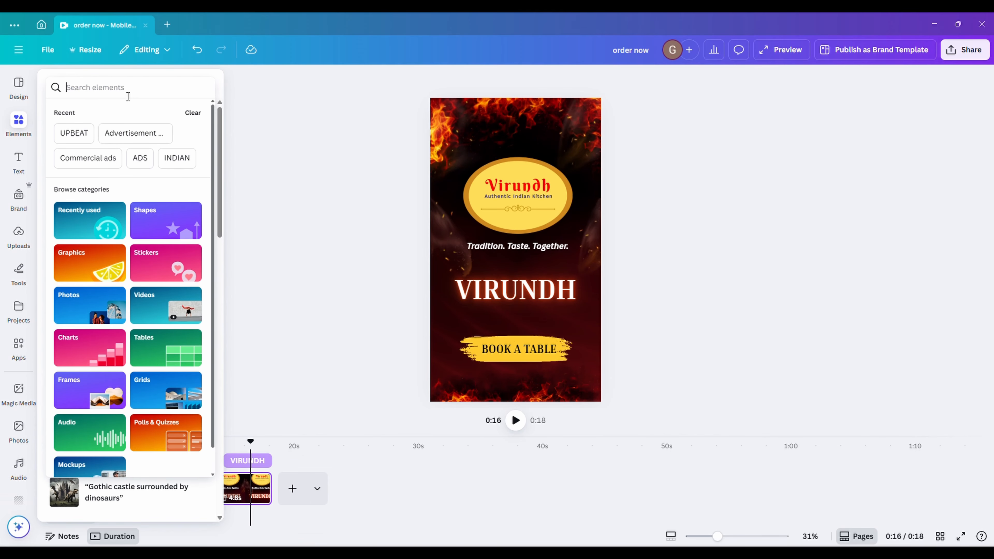
pyautogui.write('UPBEAT')
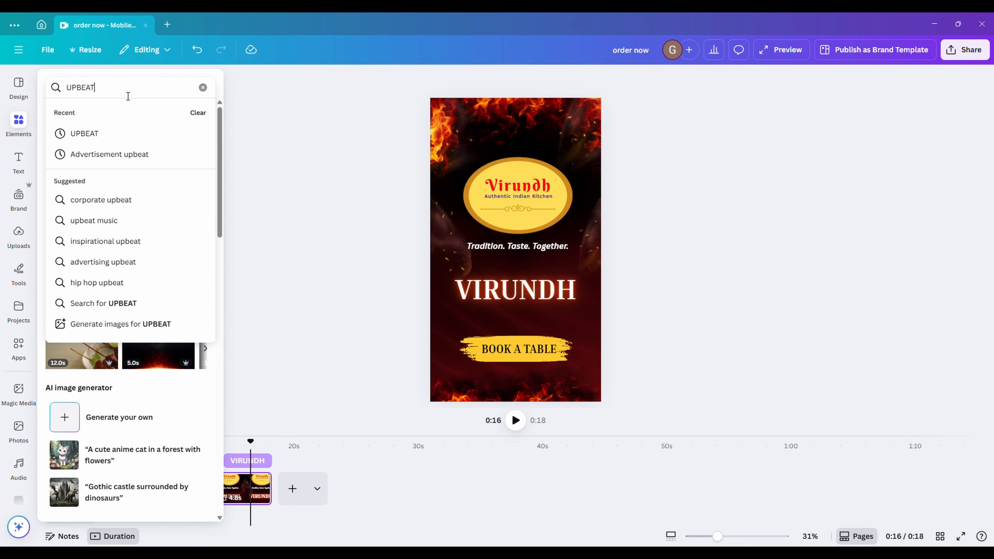
pyautogui.press('Return')
pyautogui.click(160, 328)
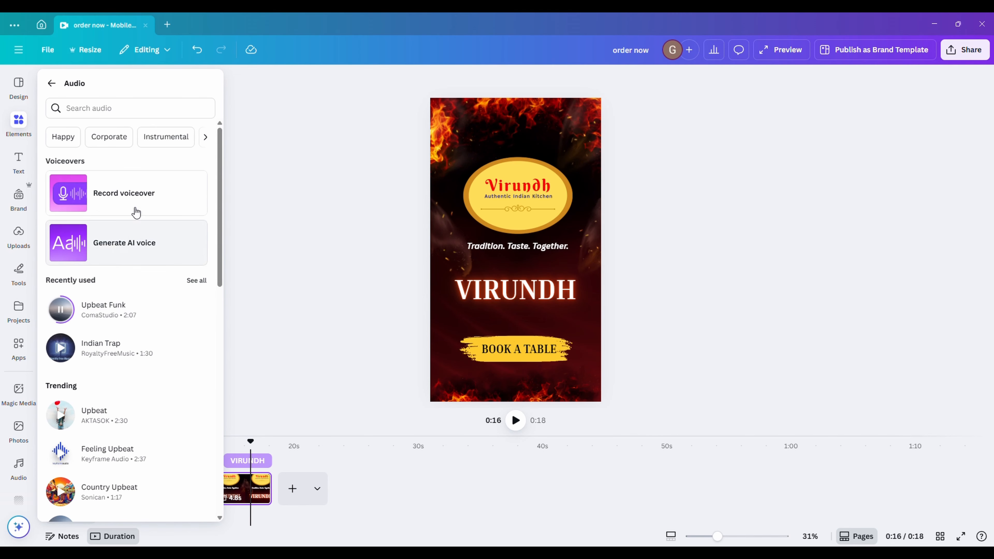
pyautogui.scroll(-1, 105, 276)
pyautogui.click(108, 271)
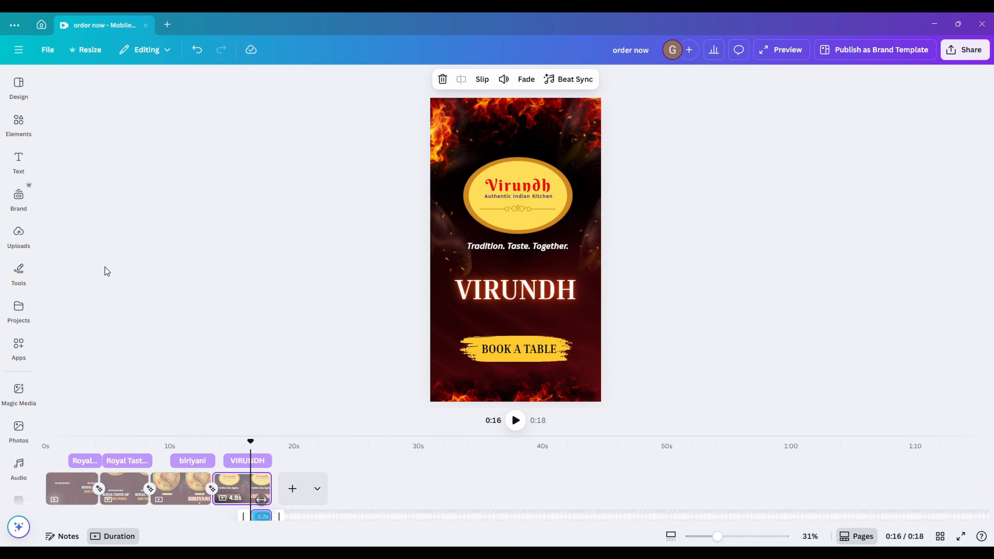
# - Run the audio track across the whole video, set its fade-out to 0.9 s and turn on Beat Sync
pyautogui.click(619, 80)
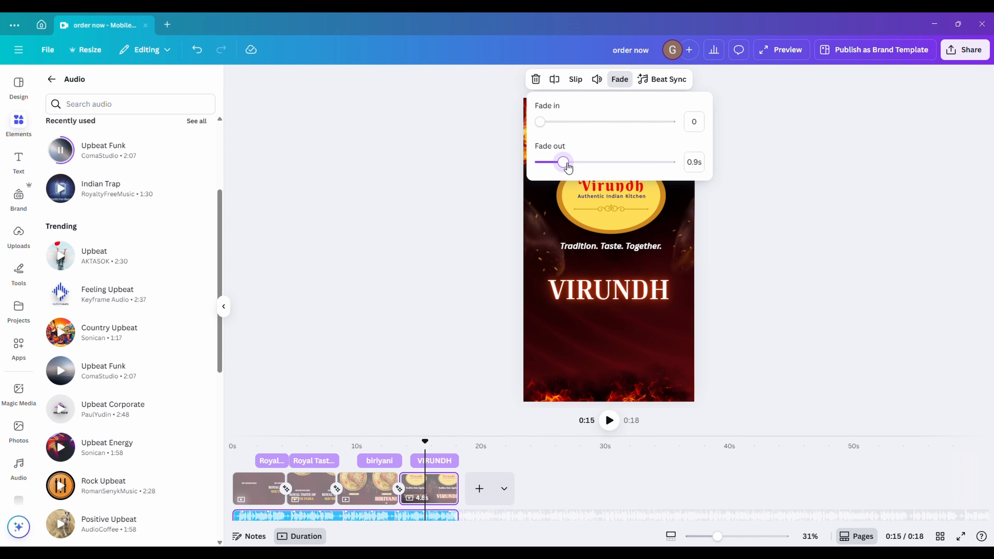
pyautogui.click(657, 80)
pyautogui.click(737, 112)
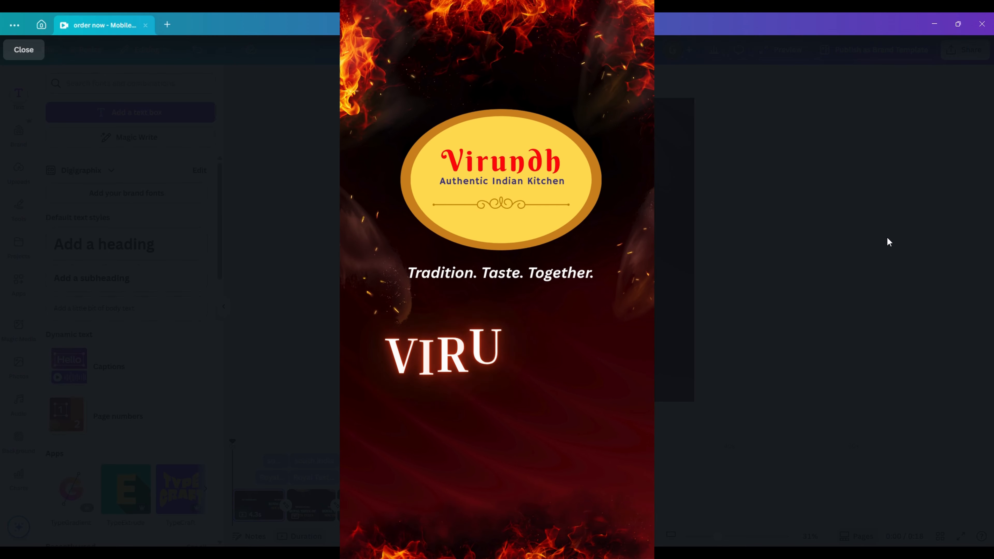
# - Review the finished video with its music in the full preview
pyautogui.click(768, 180)
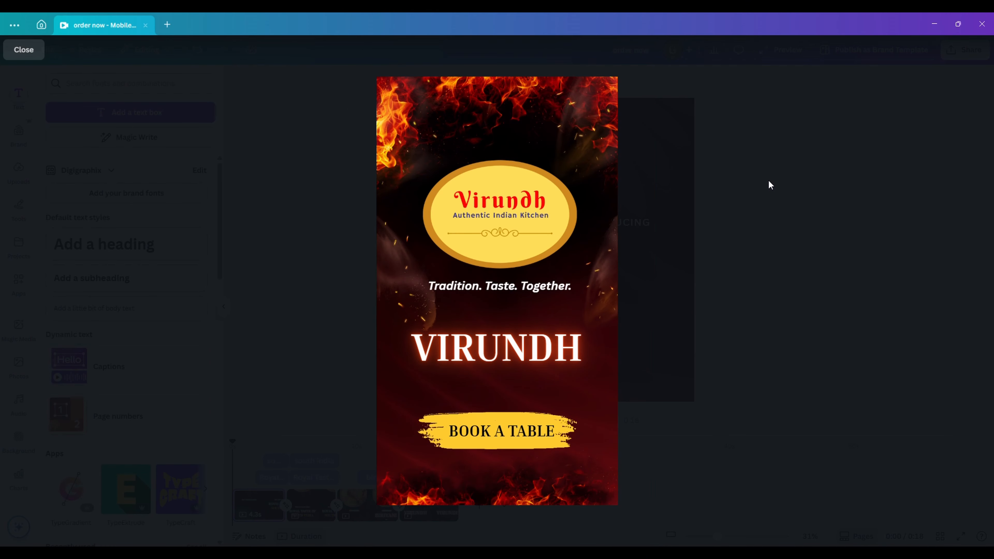